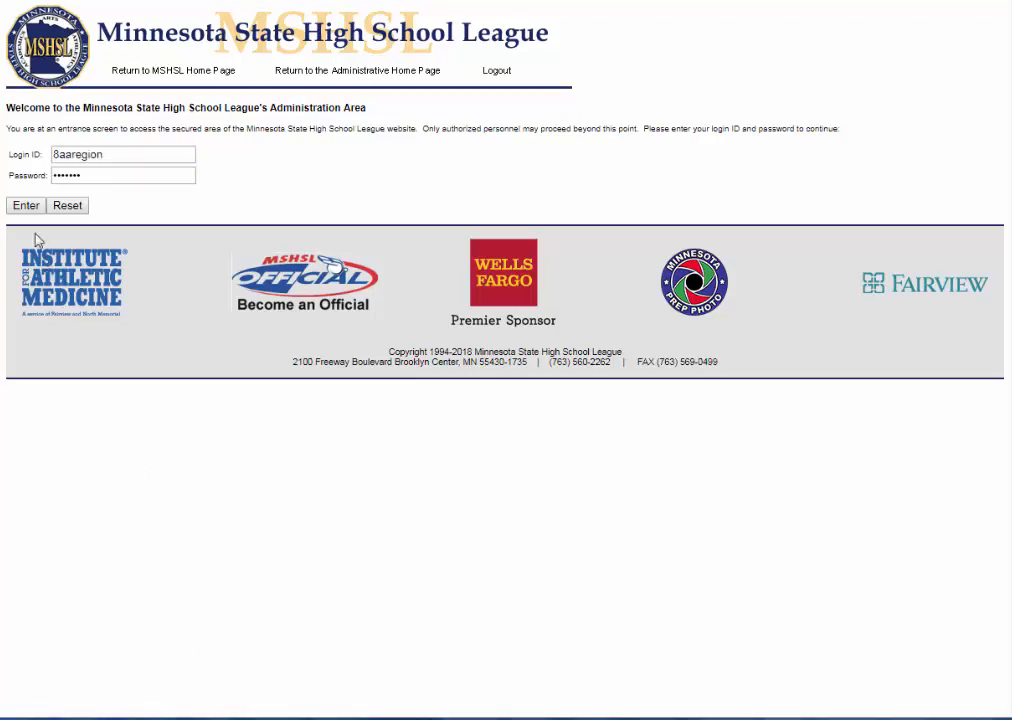
- Log in to the administration area and open the Section 8AAA Boys' Golf Tournament in Section Golf Tournament Scoring
left_click(26, 206)
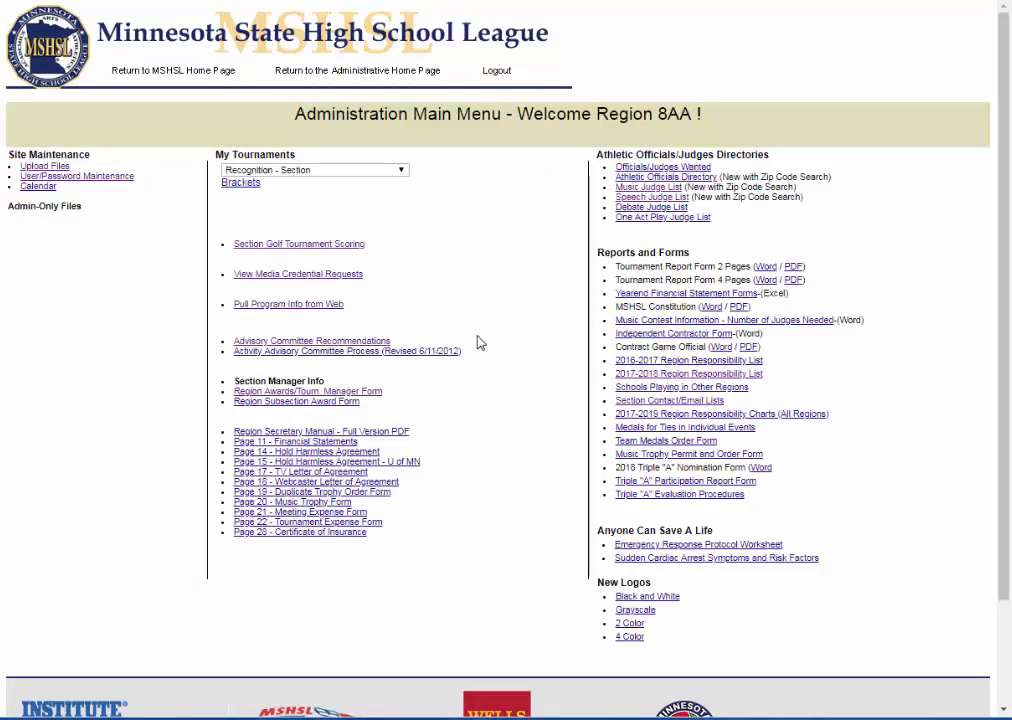
left_click(309, 249)
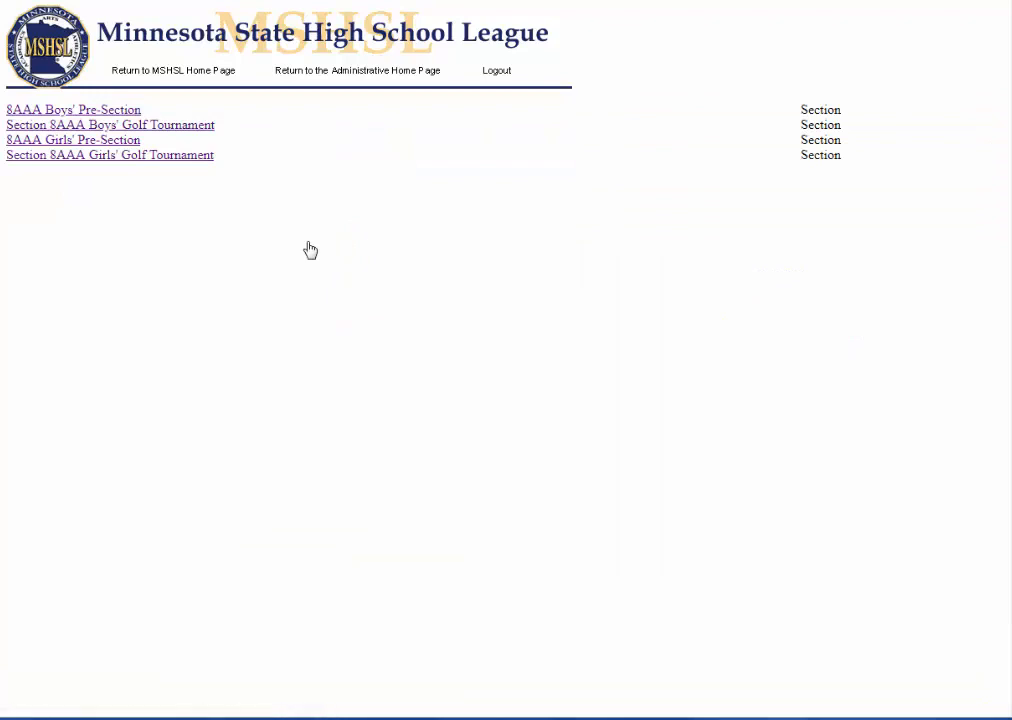
left_click(172, 126)
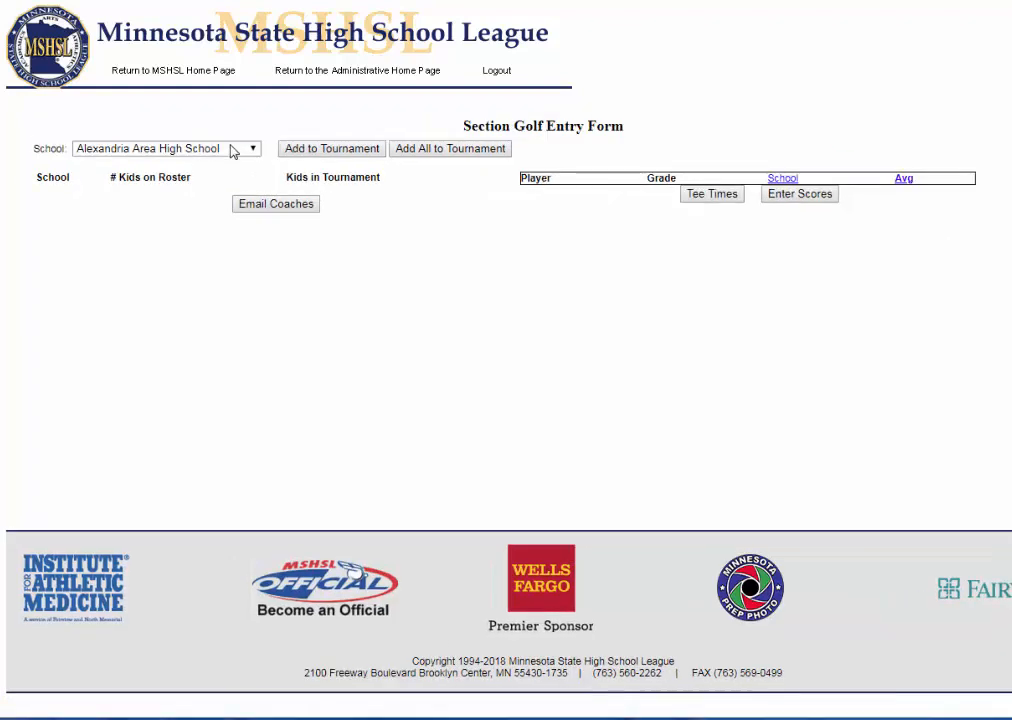
- Add Alexandria Area High School to the tournament, followed by all the other section schools
left_click(231, 149)
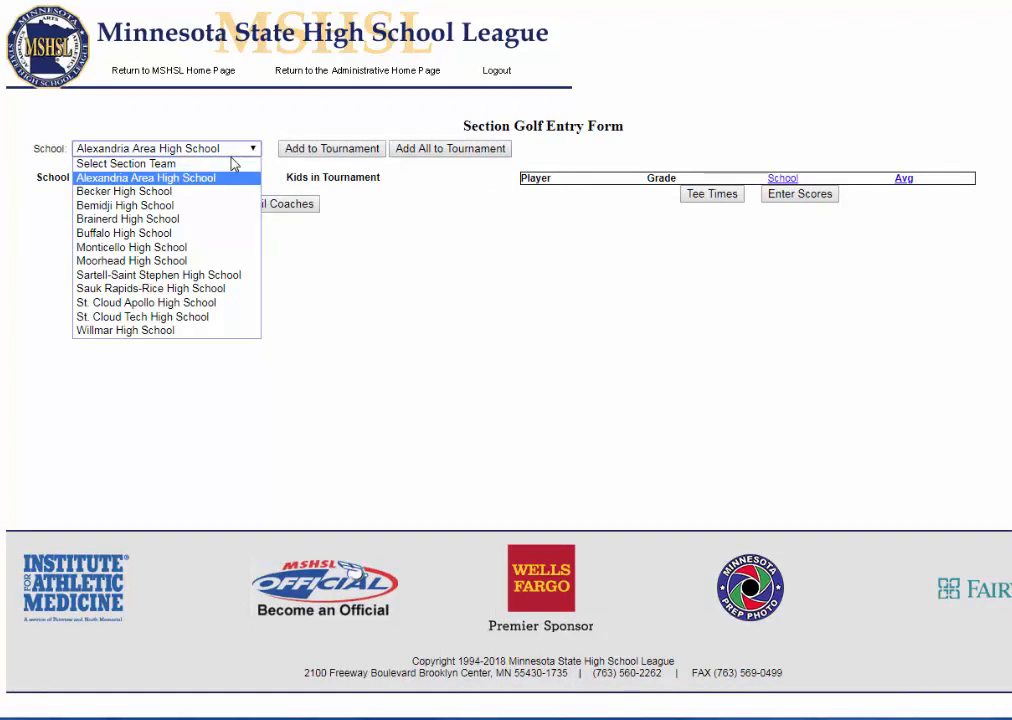
left_click(207, 181)
left_click(311, 150)
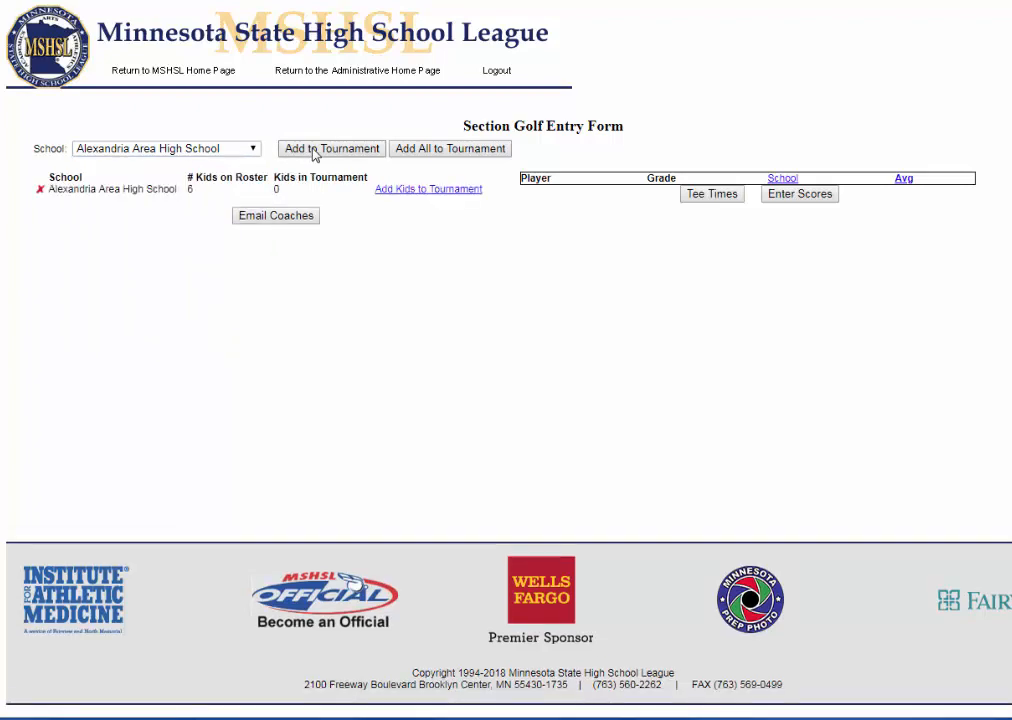
left_click(459, 154)
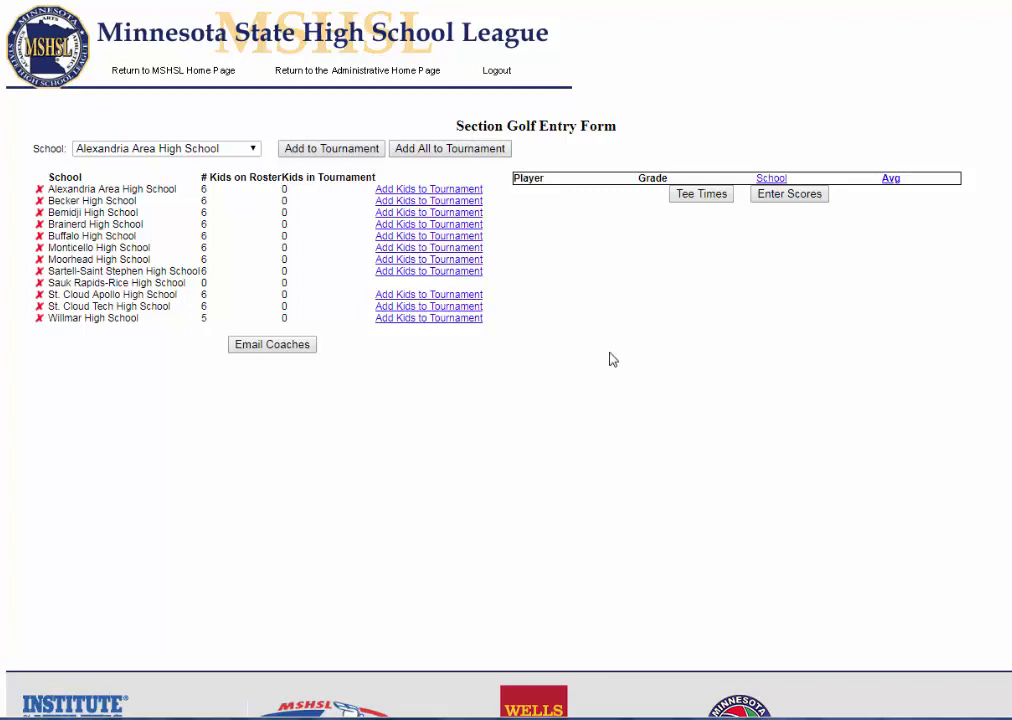
- Add the rostered players of Alexandria Area, Becker, Bemidji, Brainerd and Buffalo High Schools to the tournament
left_click(427, 193)
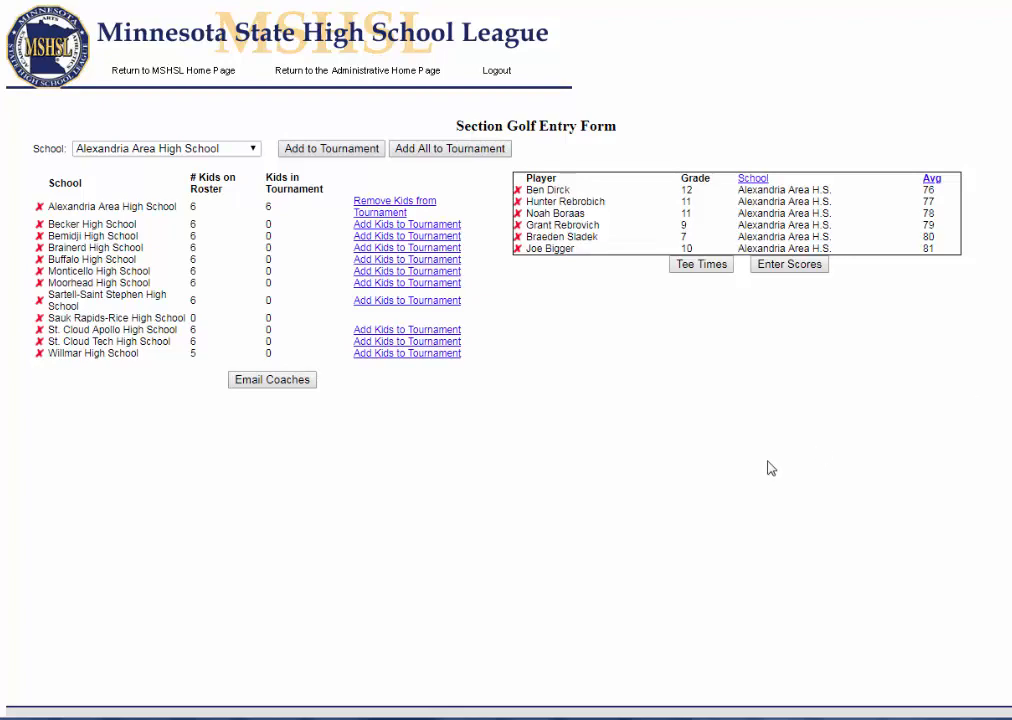
left_click(426, 228)
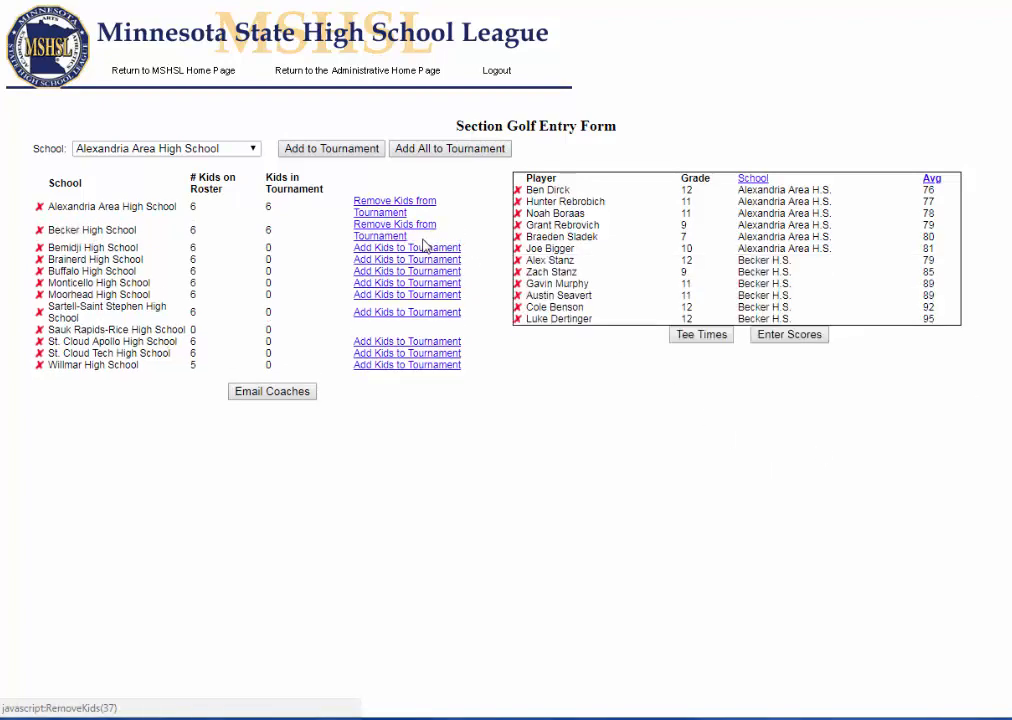
left_click(427, 248)
left_click(427, 273)
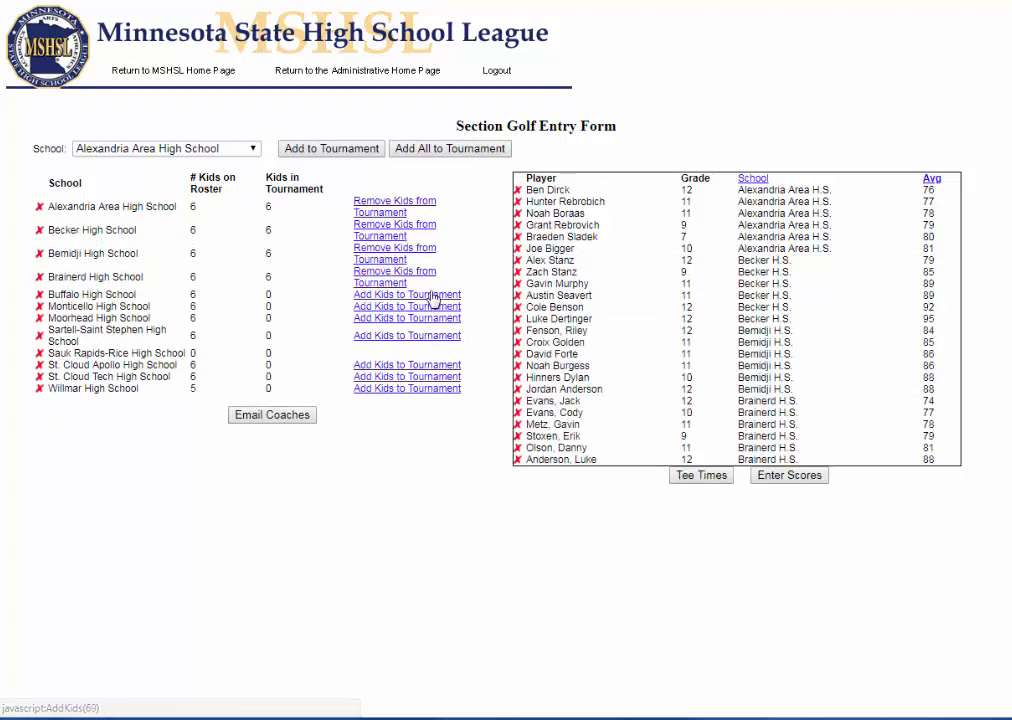
left_click(434, 299)
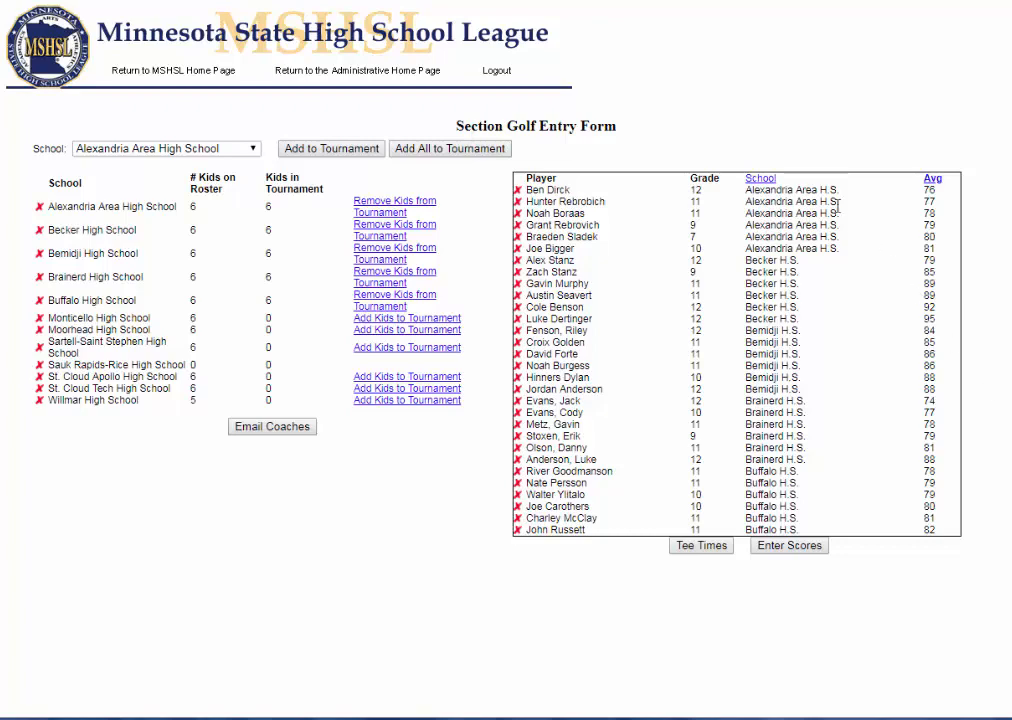
- Compare the tournament player list sorted by average and by school, ending with the school order
left_click(932, 180)
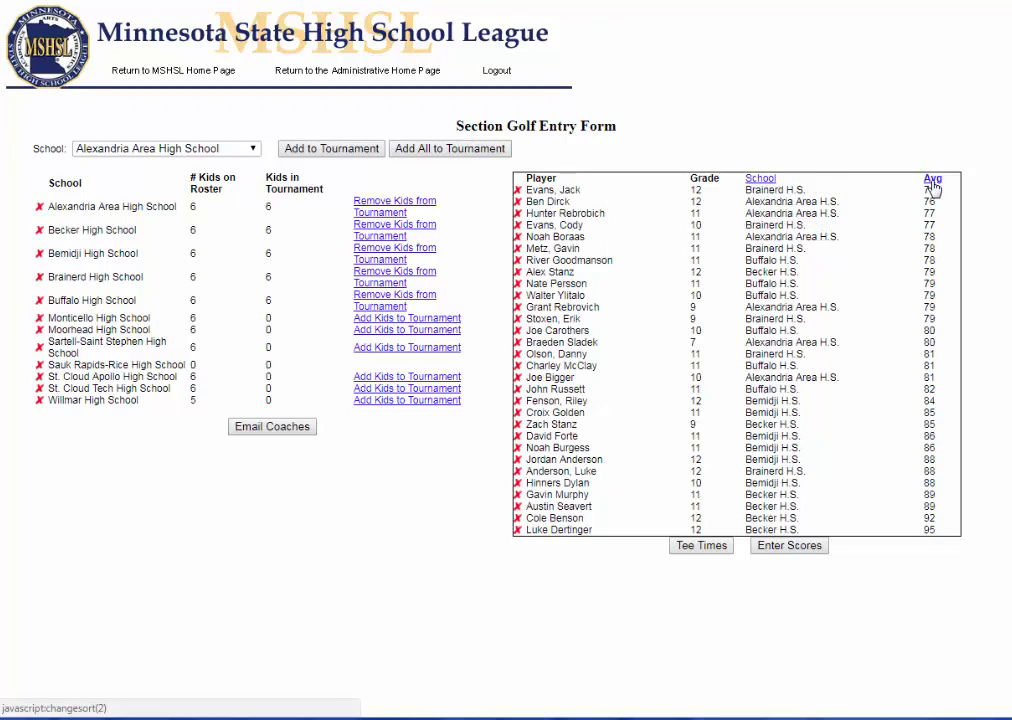
left_click(762, 181)
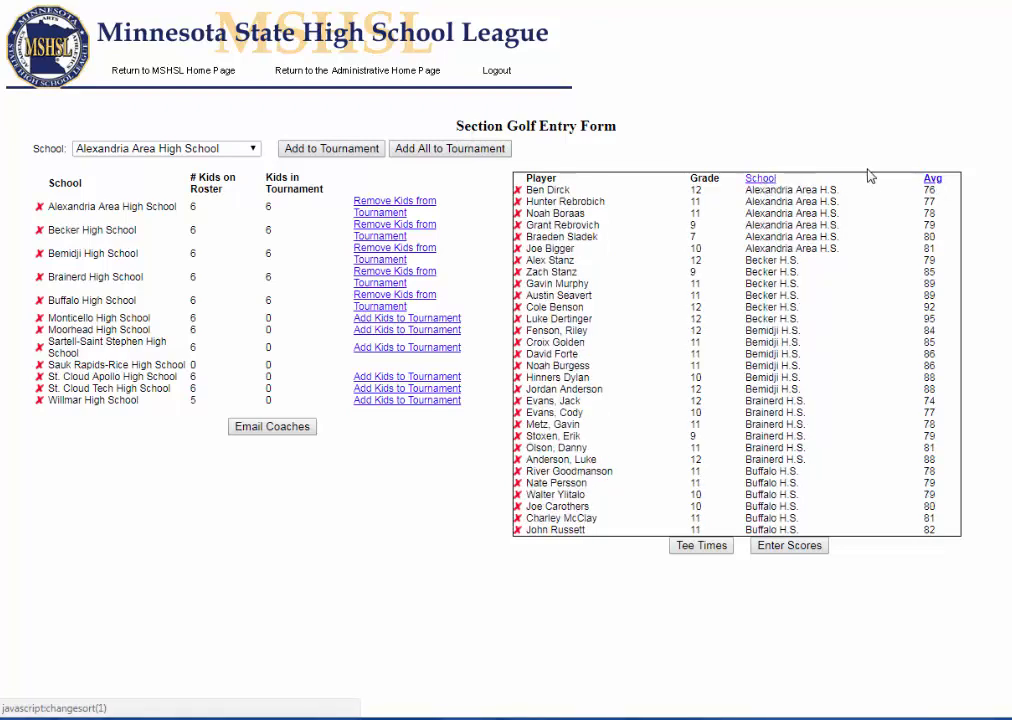
left_click(932, 180)
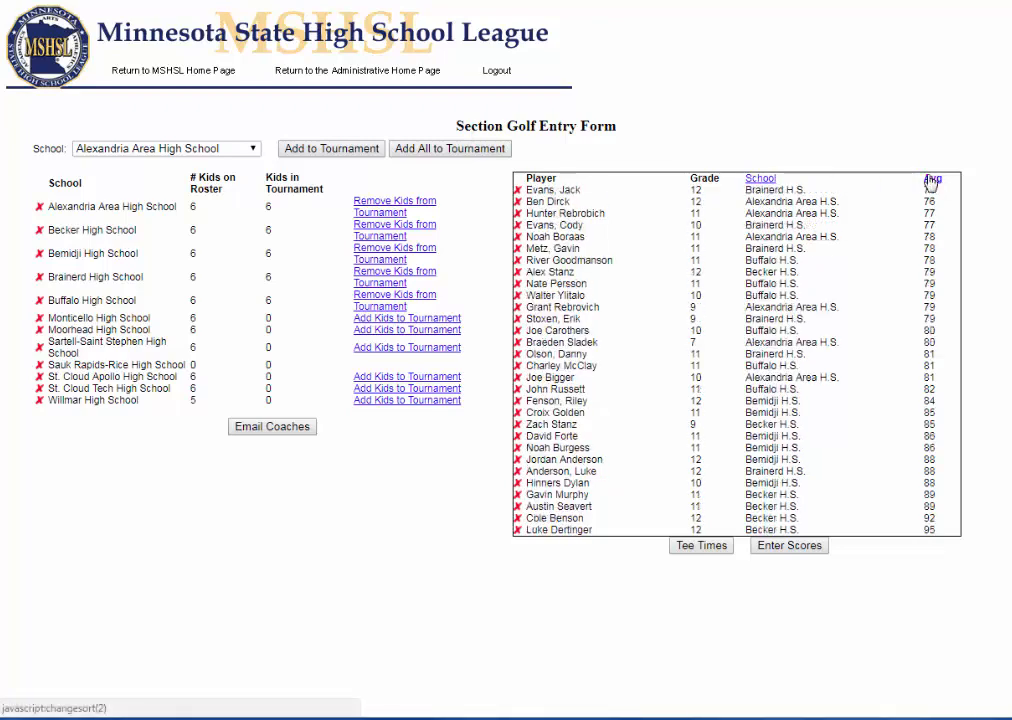
left_click(765, 179)
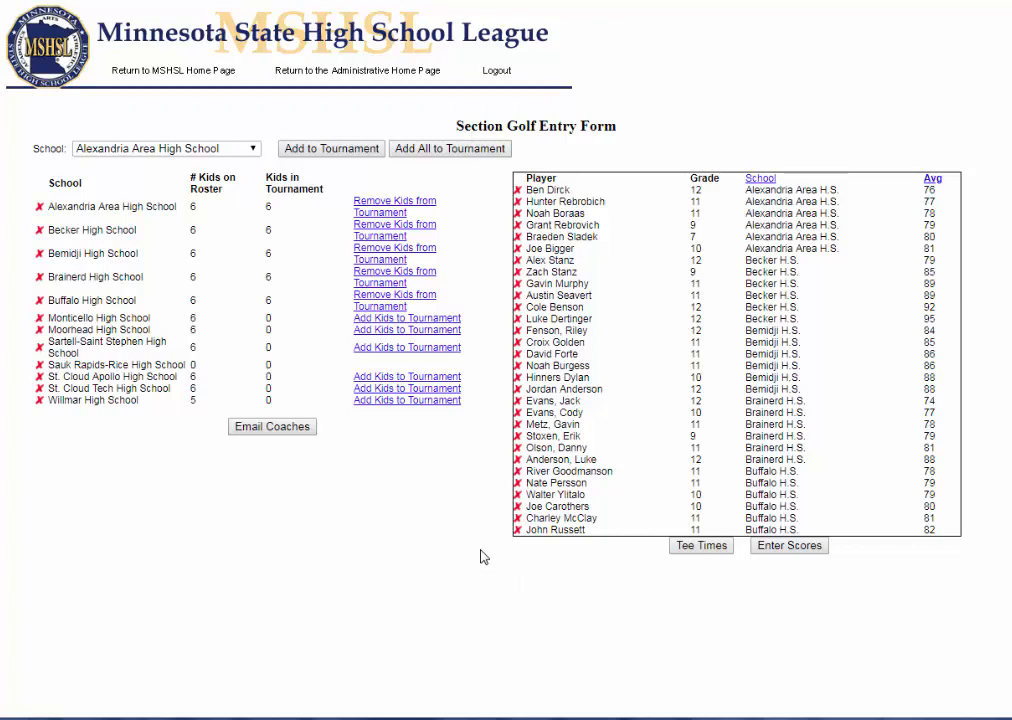
- Remove the Alexandria Area High School players from the tournament and add them back
left_click(387, 208)
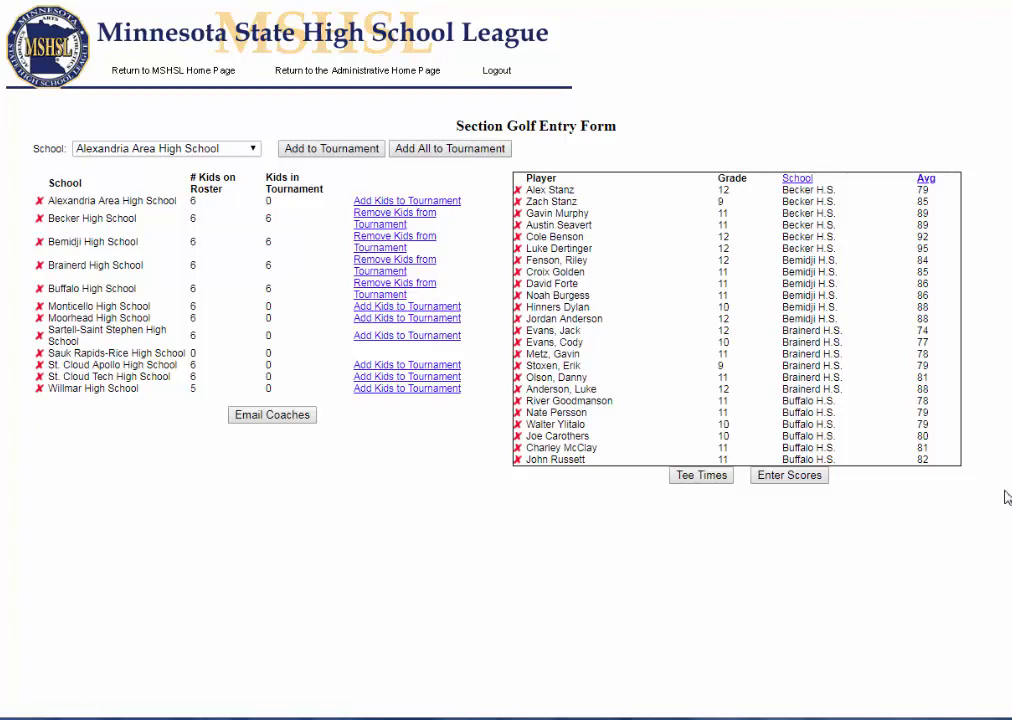
left_click(419, 203)
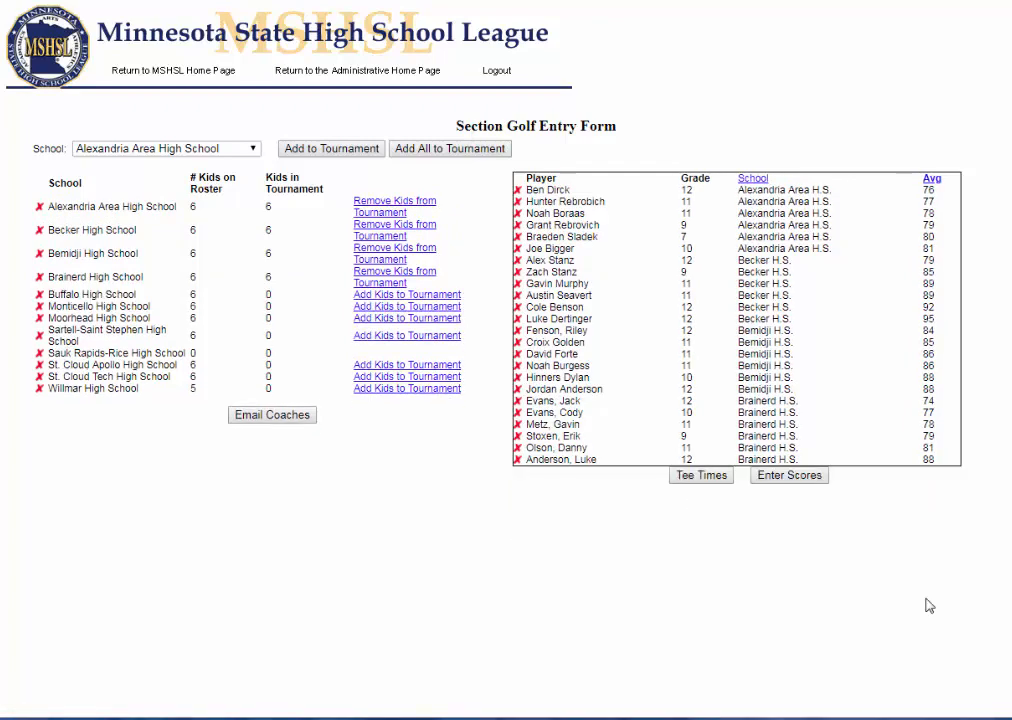
- Open the tournament's tee times form and create six tee times
left_click(702, 476)
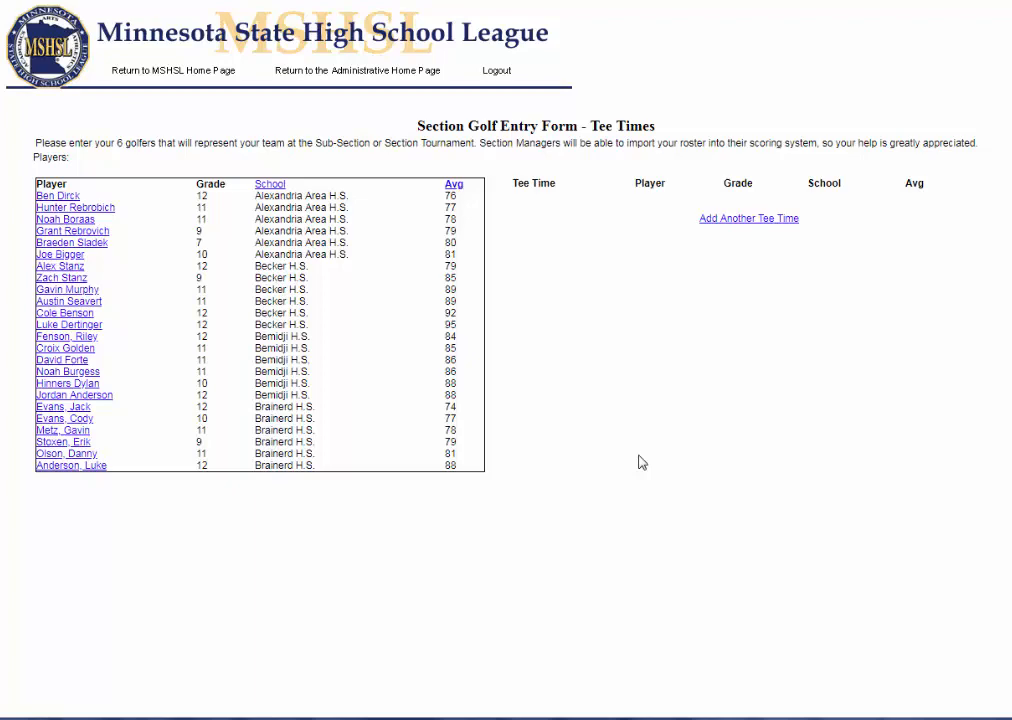
left_click(742, 219)
left_click(742, 234)
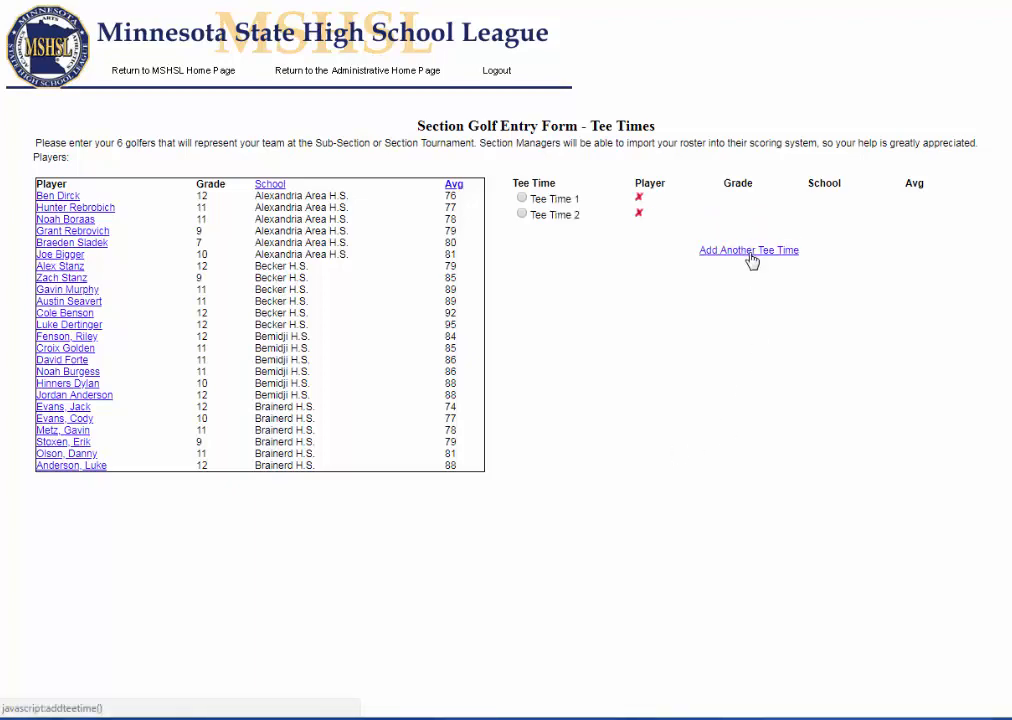
left_click(751, 252)
left_click(748, 268)
left_click(748, 284)
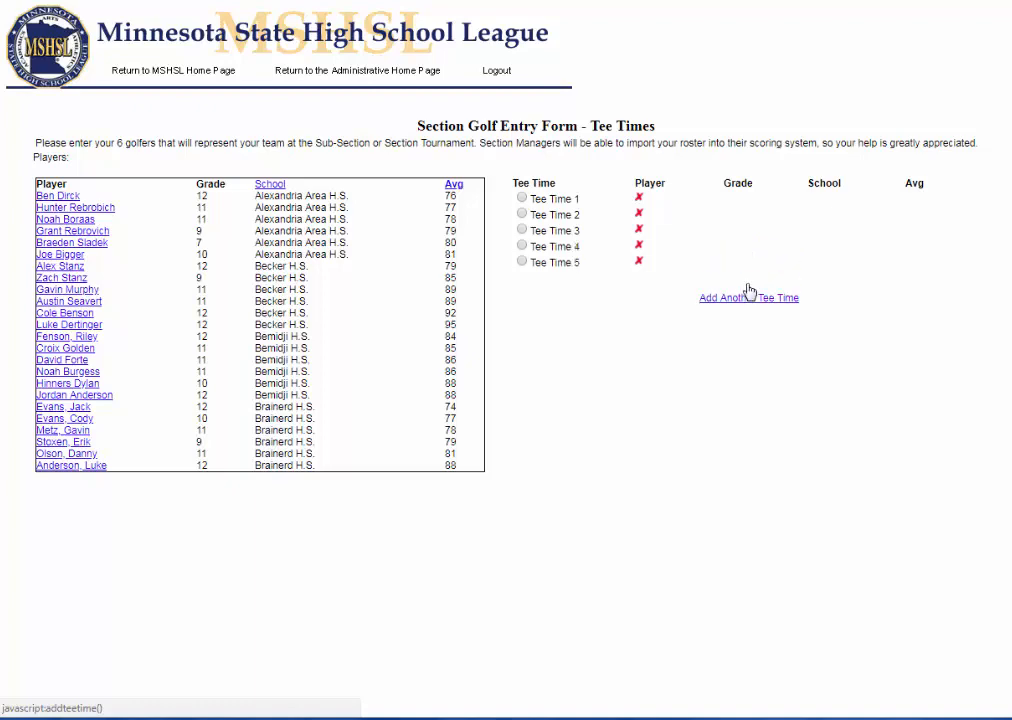
left_click(748, 300)
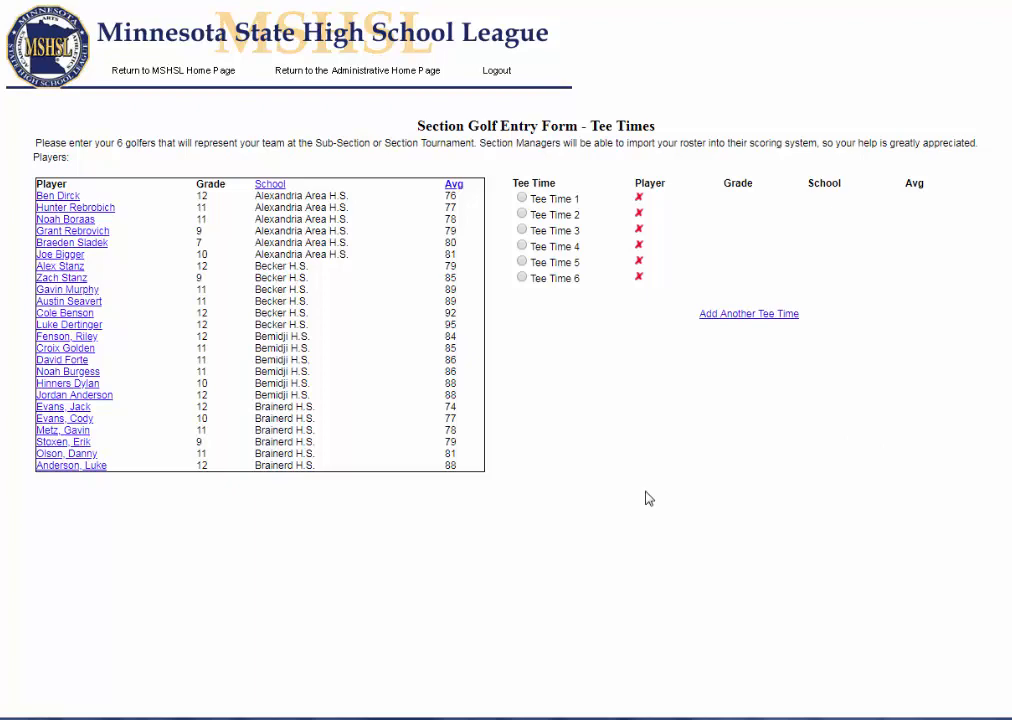
- Assign the first listed golfer from each of Alexandria Area, Becker, Bemidji and Brainerd to Tee Time 1
left_click(522, 199)
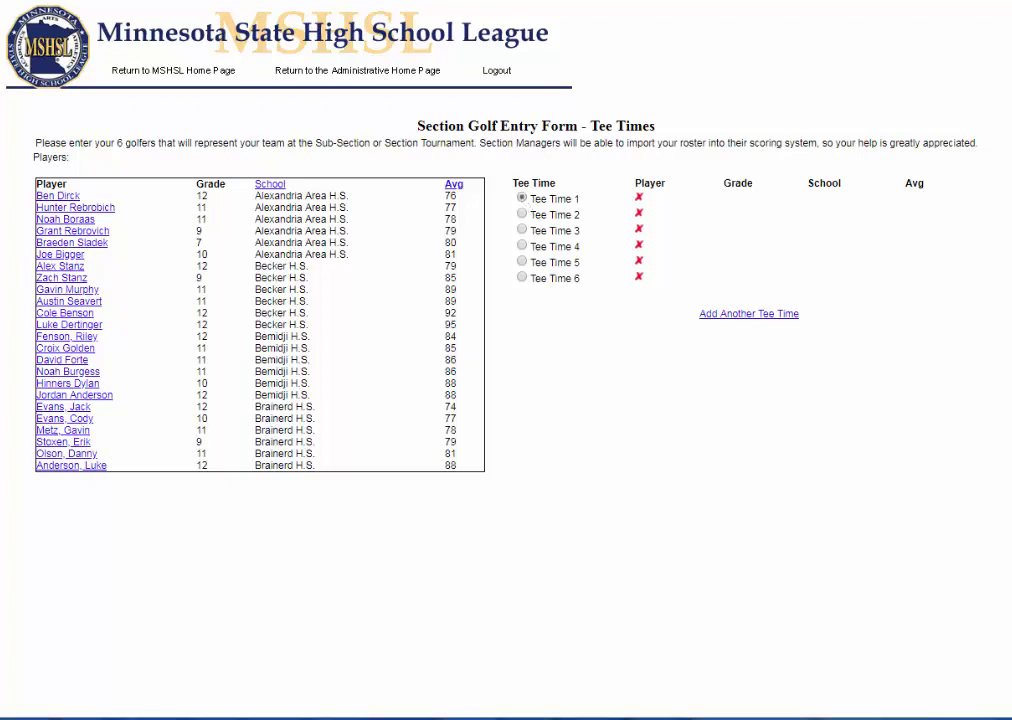
left_click(52, 198)
left_click(58, 255)
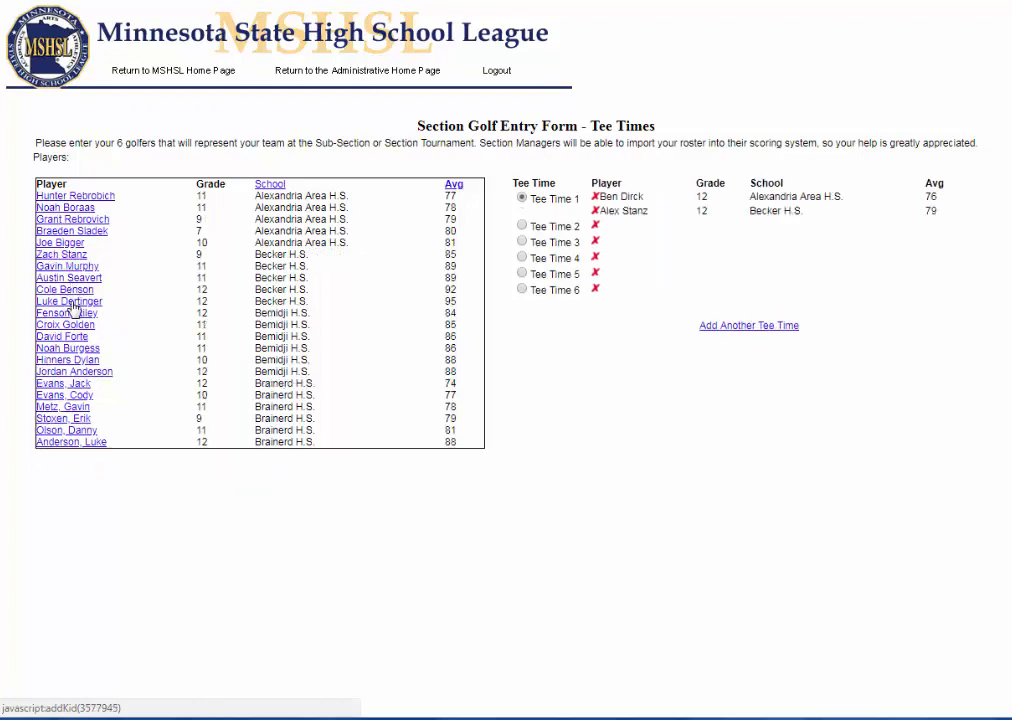
left_click(75, 314)
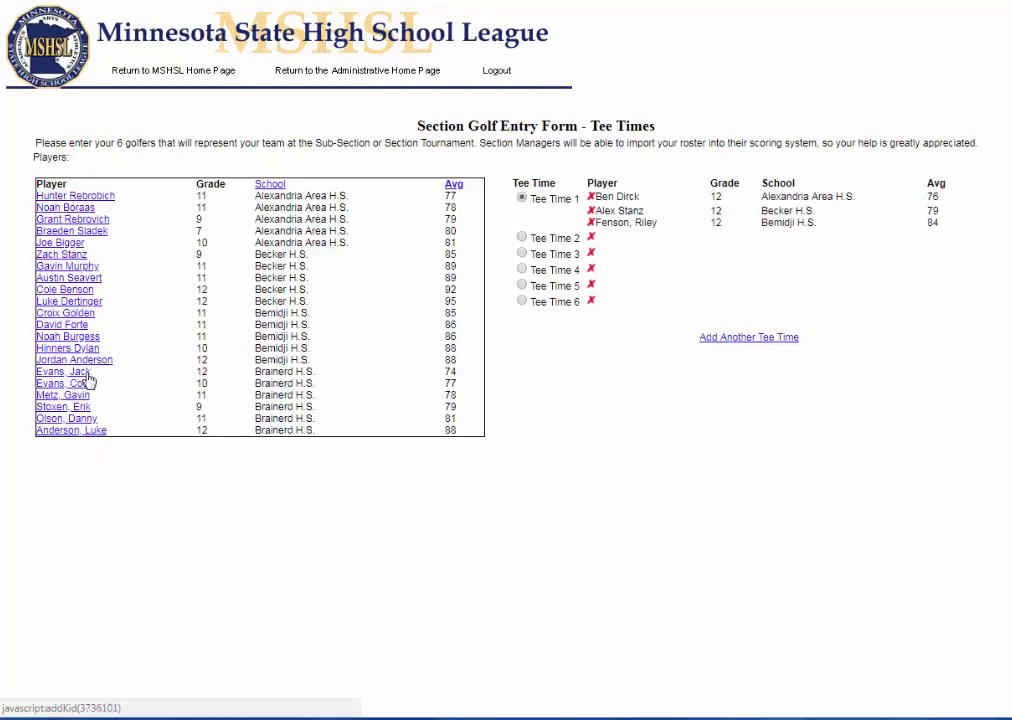
left_click(76, 372)
- Assign the first remaining golfer from each of Alexandria Area, Becker, Bemidji and Brainerd to Tee Time 2
left_click(522, 249)
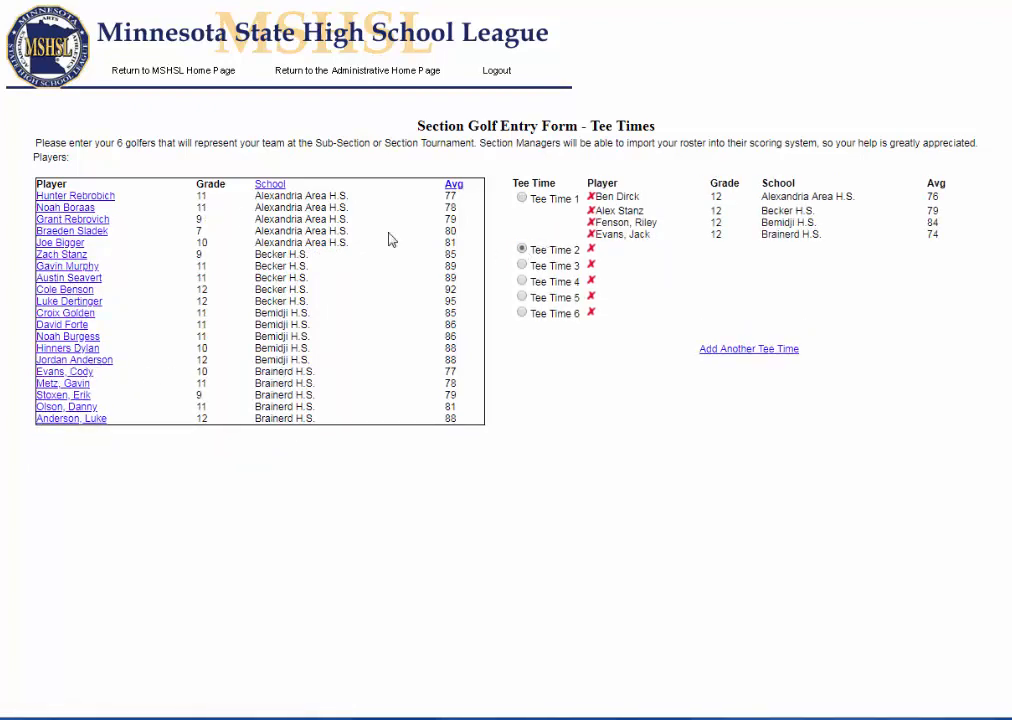
left_click(100, 199)
left_click(74, 243)
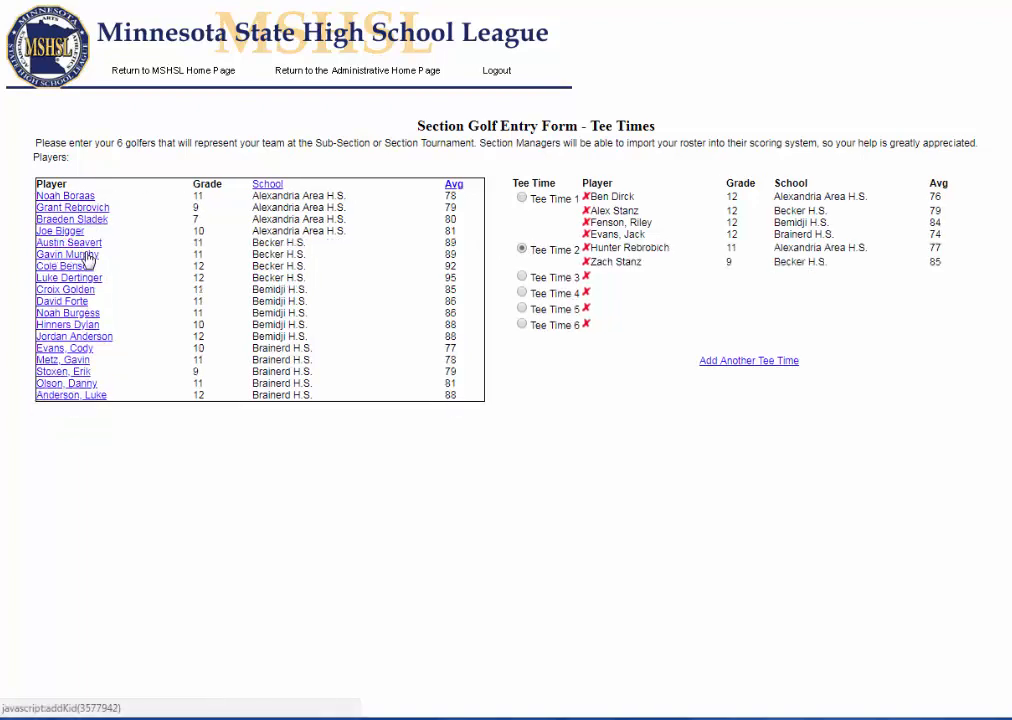
left_click(88, 290)
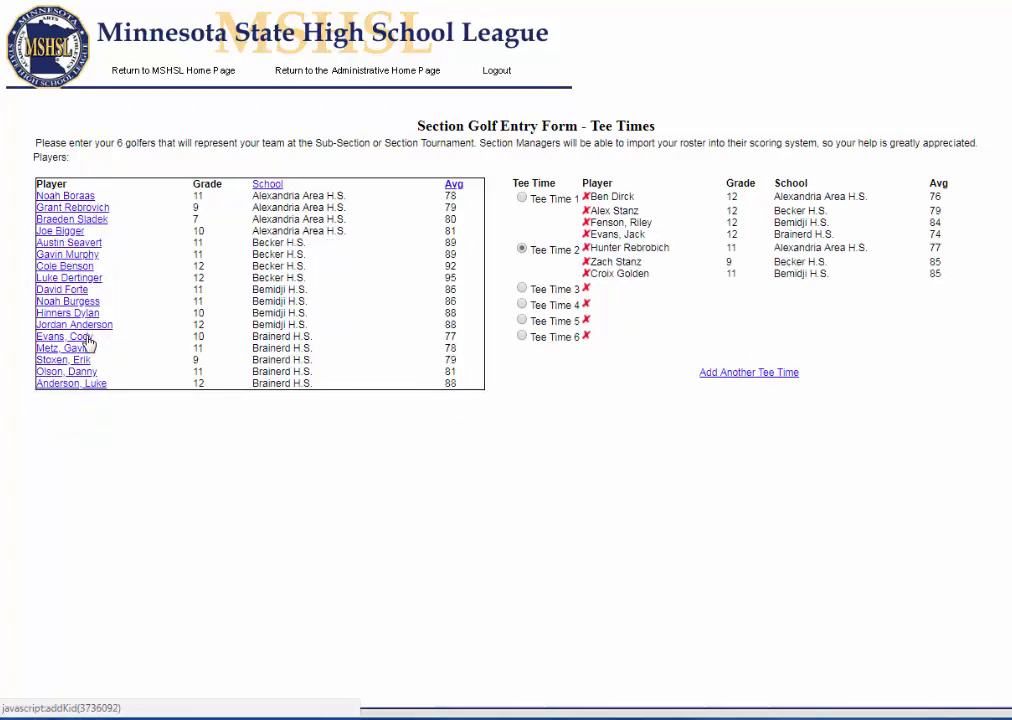
left_click(70, 337)
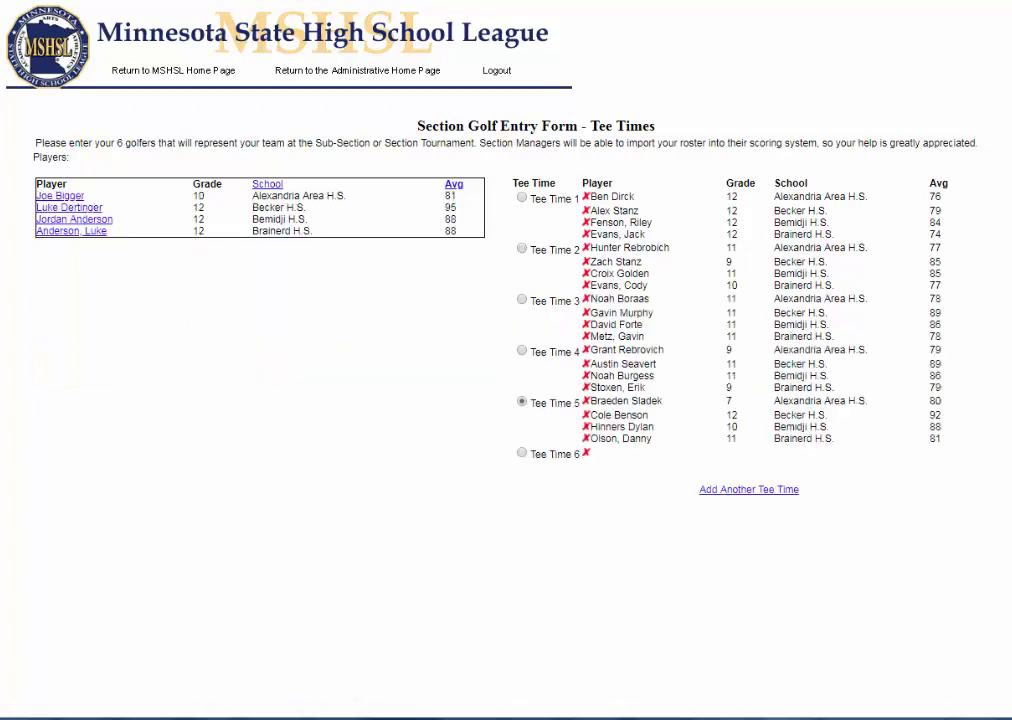
- Assign the last four unassigned golfers, one from each school, to Tee Time 6
left_click(521, 453)
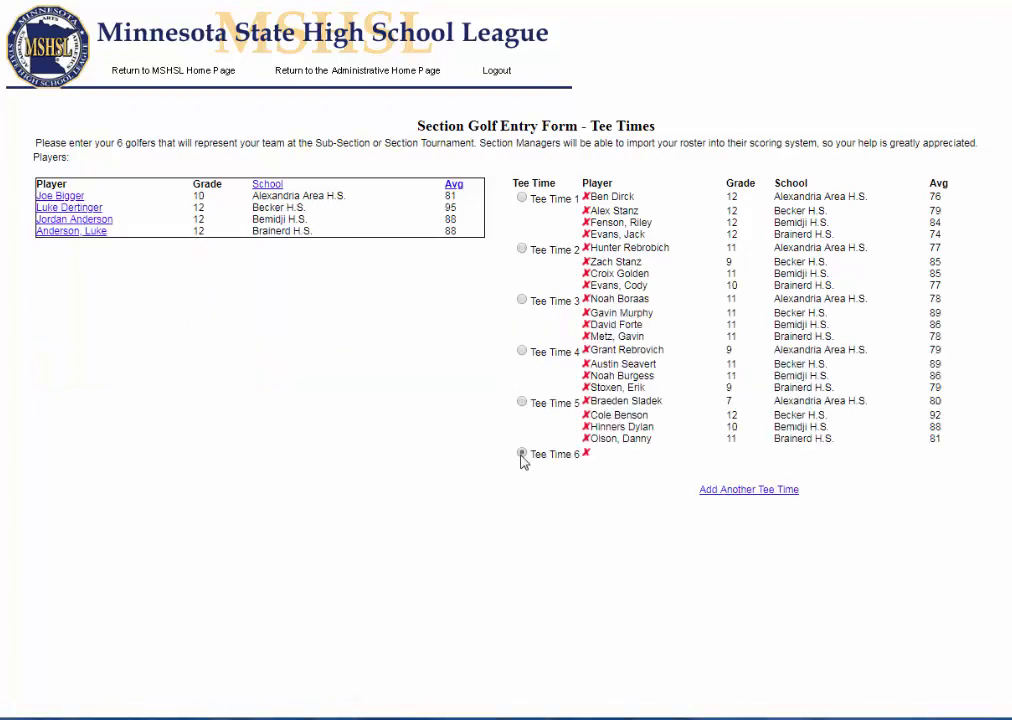
left_click(62, 198)
left_click(62, 198)
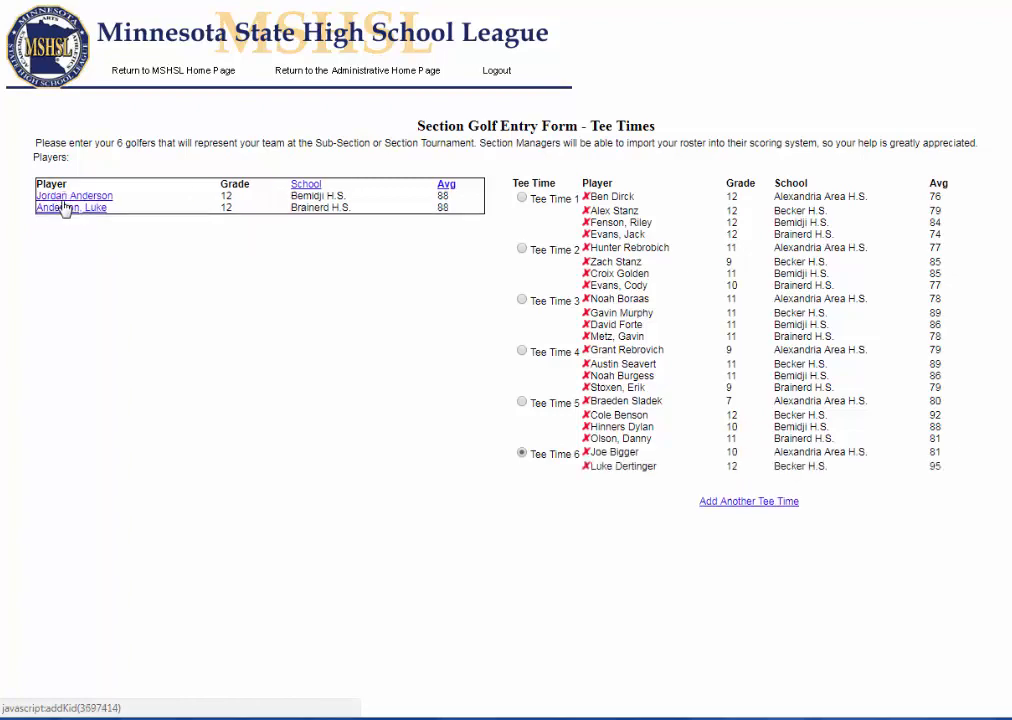
left_click(62, 198)
left_click(65, 200)
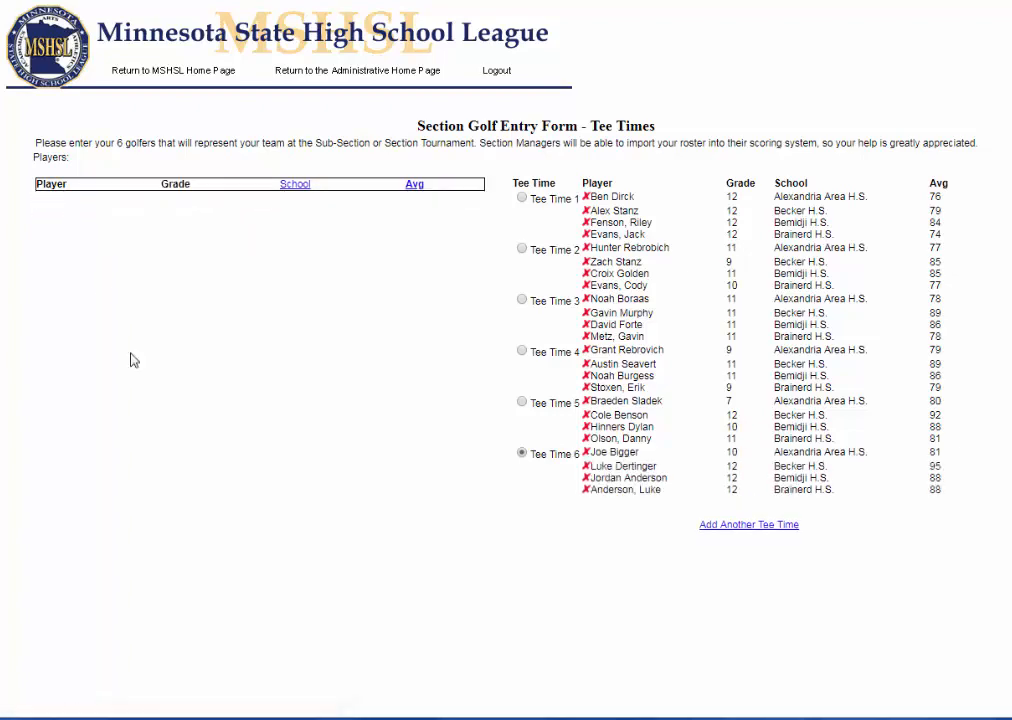
- Remove the Brainerd golfer from Tee Time 2 and assign that golfer to Tee Time 2 again
left_click(587, 286)
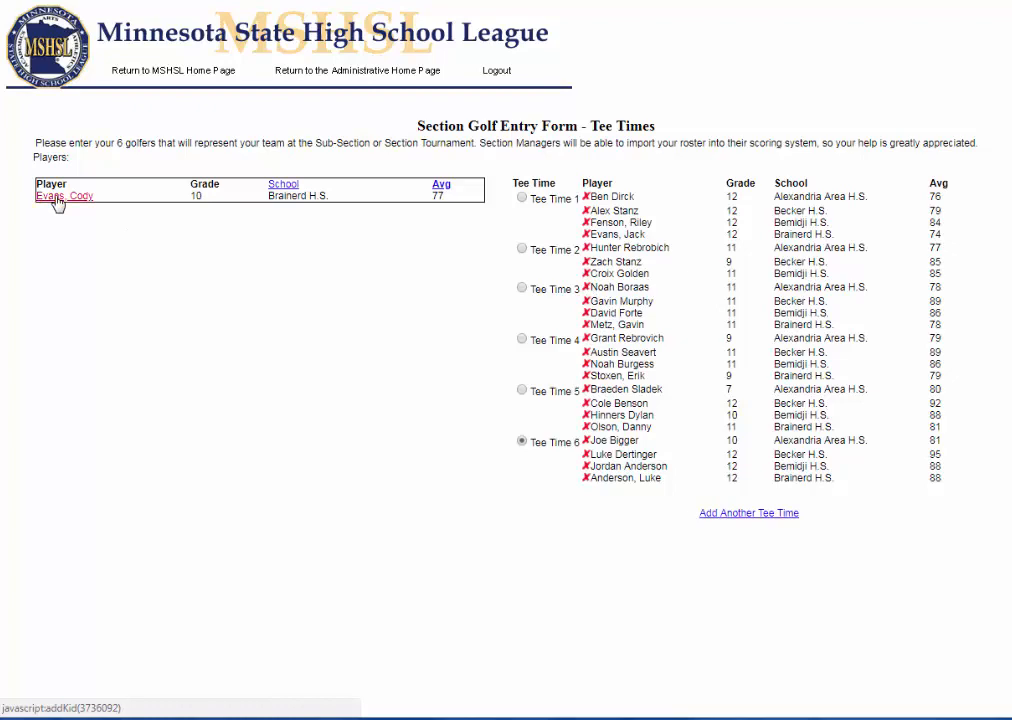
left_click_drag(58, 203, 70, 380)
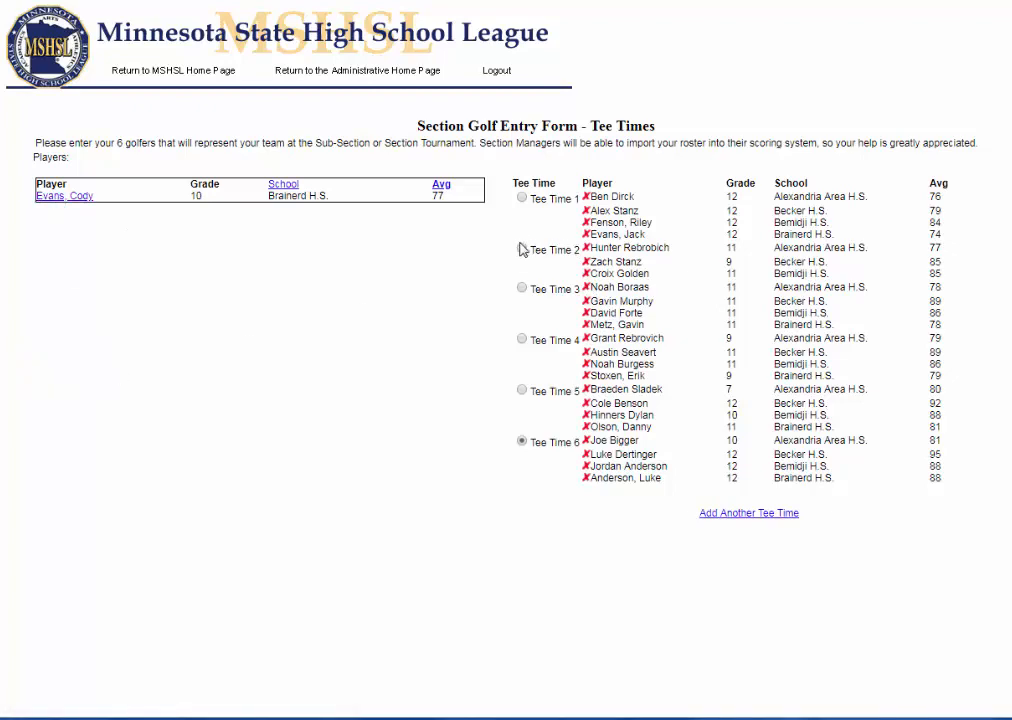
left_click(520, 249)
left_click(64, 197)
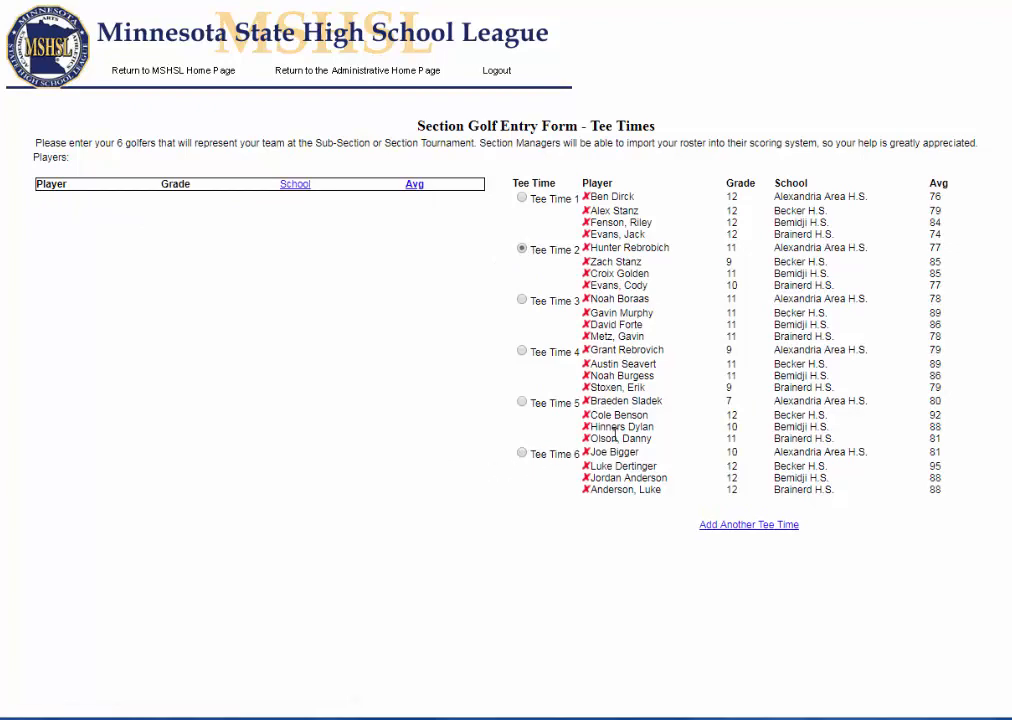
- Swap the Brainerd golfers of Tee Time 2 and Tee Time 3 by removing both and assigning each to the other's tee time
left_click(588, 290)
left_click(588, 326)
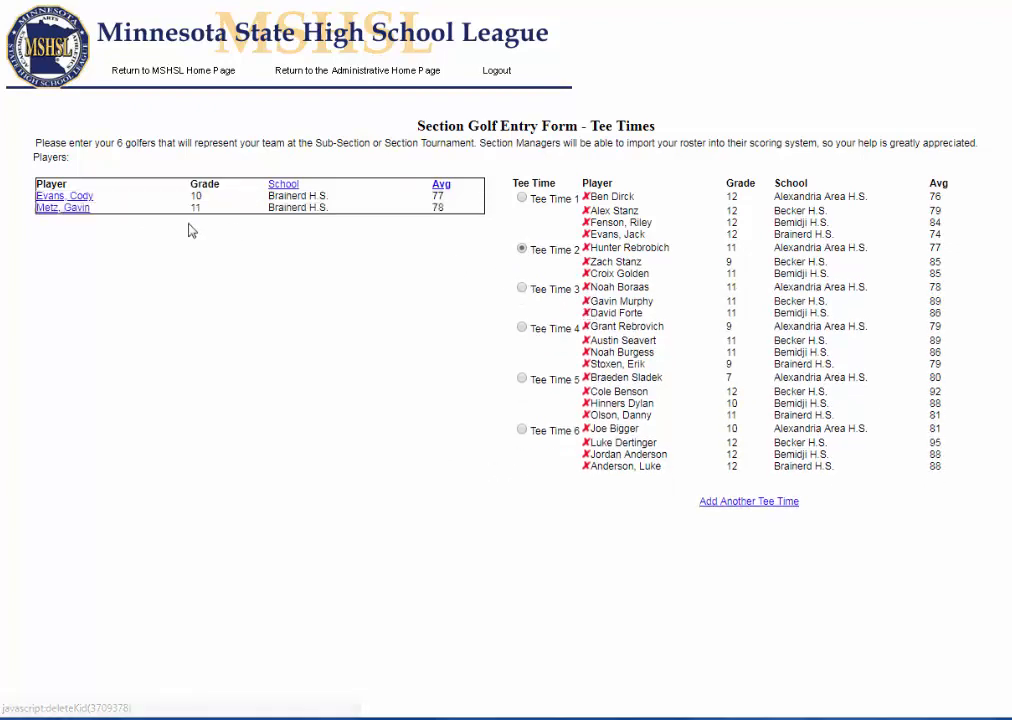
left_click(75, 207)
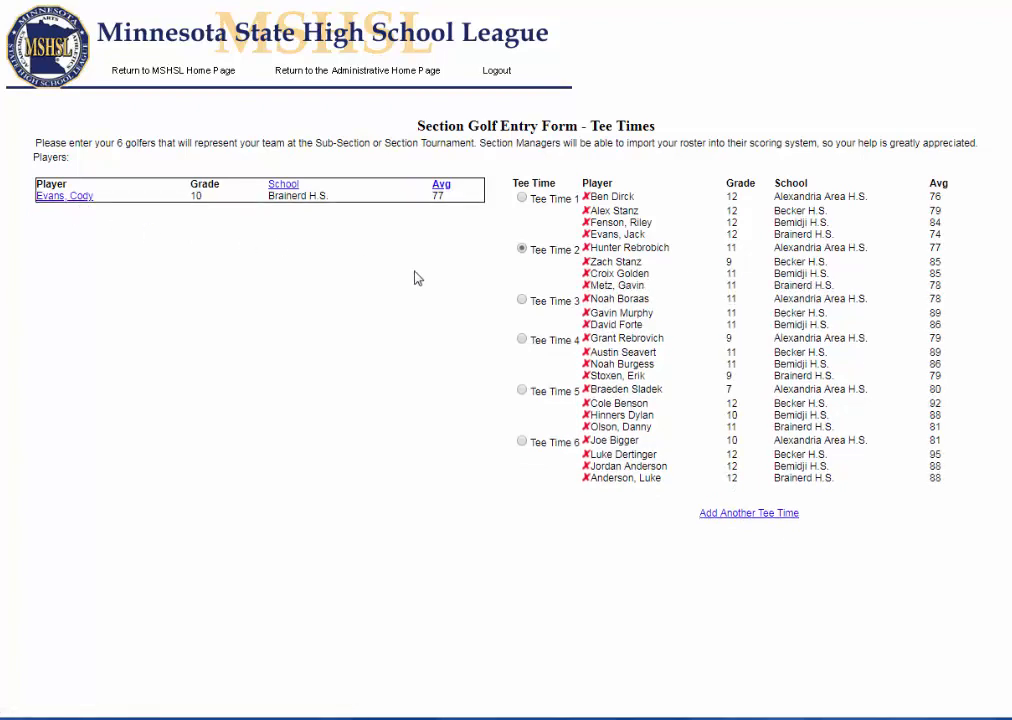
left_click(521, 299)
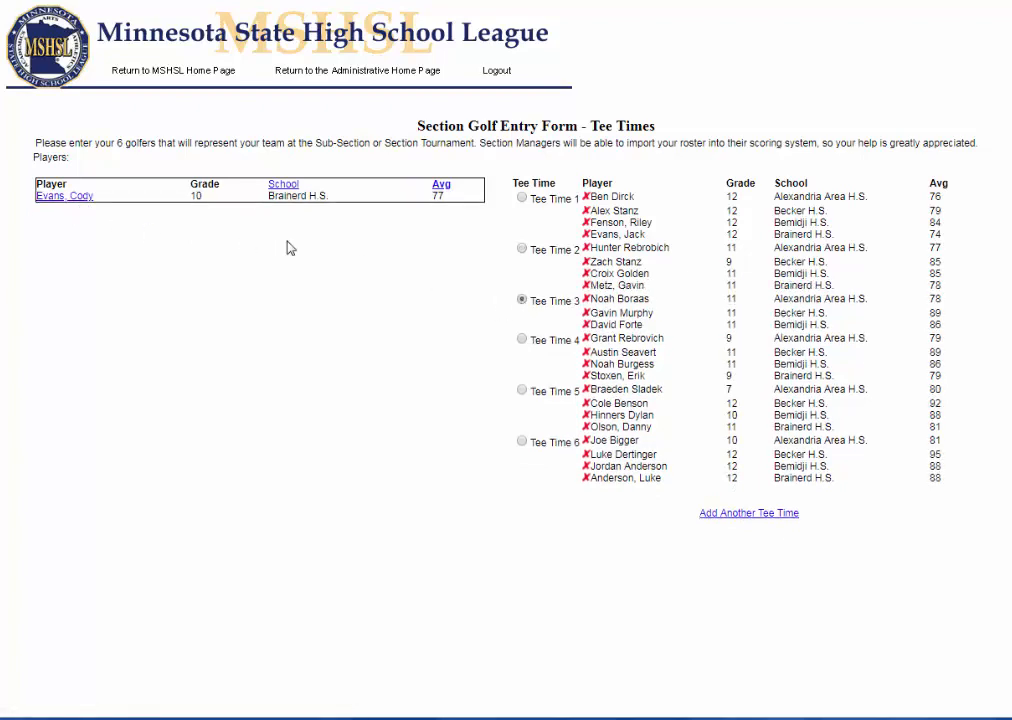
left_click(60, 198)
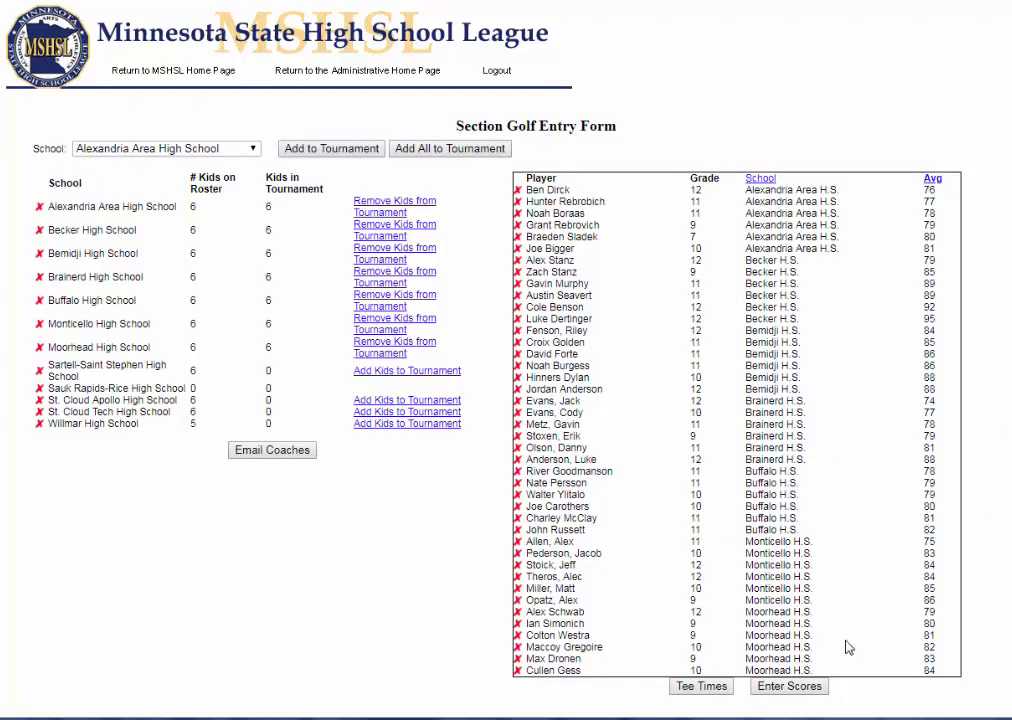
- Open score entry for the tournament, look over its results list and view the public results page
left_click(789, 686)
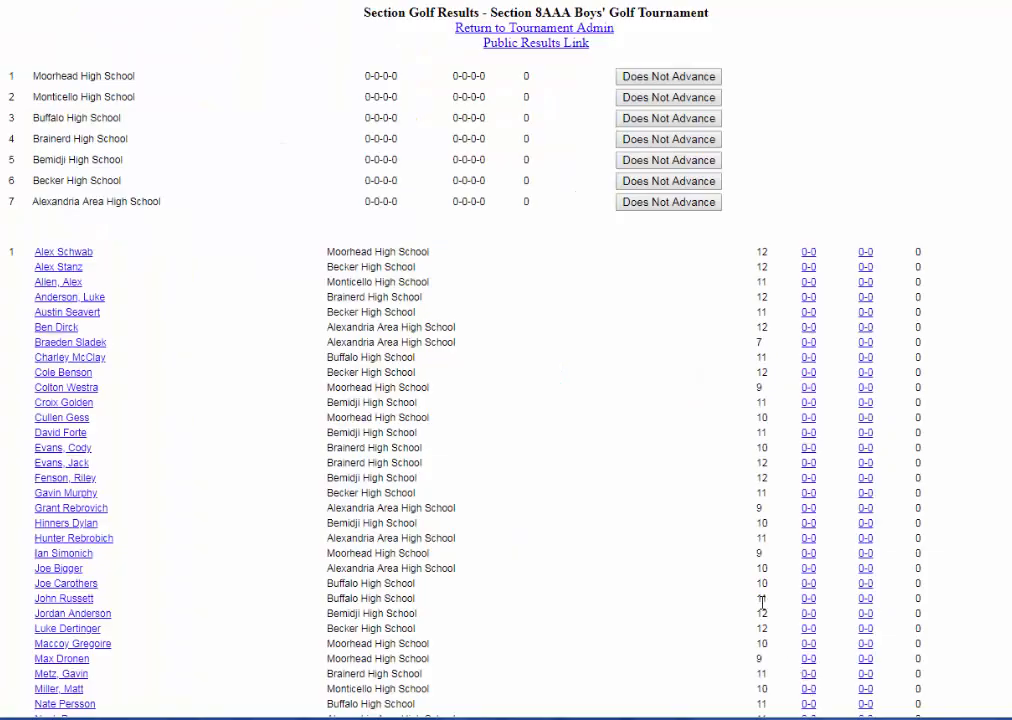
scroll(668, 447, "down", 3)
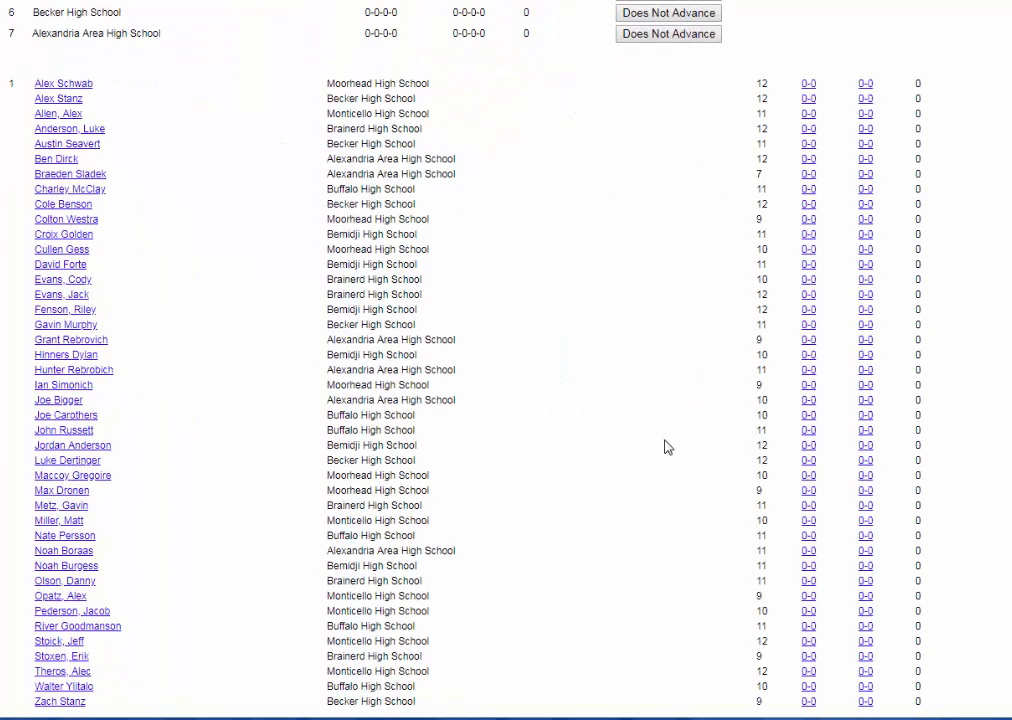
scroll(666, 446, "up", 3)
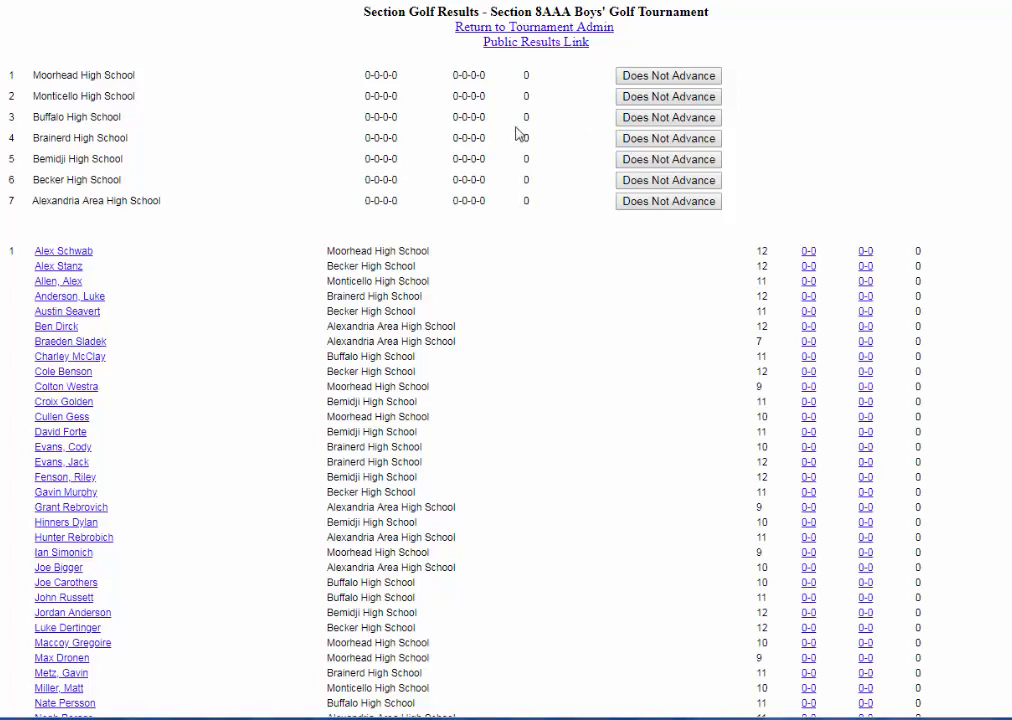
left_click(541, 45)
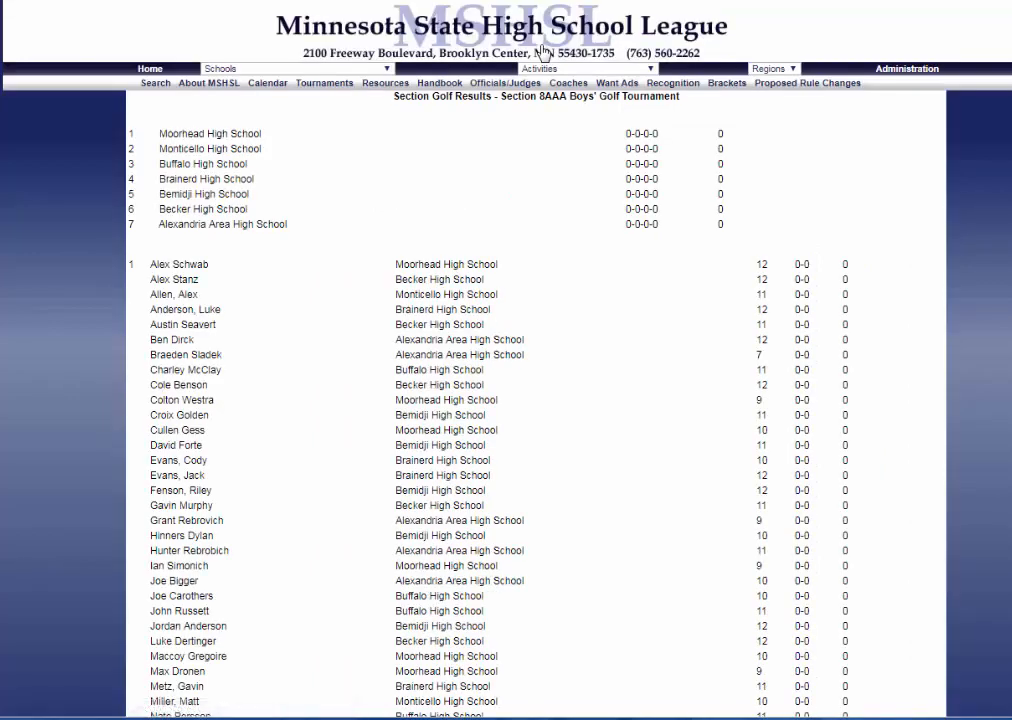
key("alt+Left")
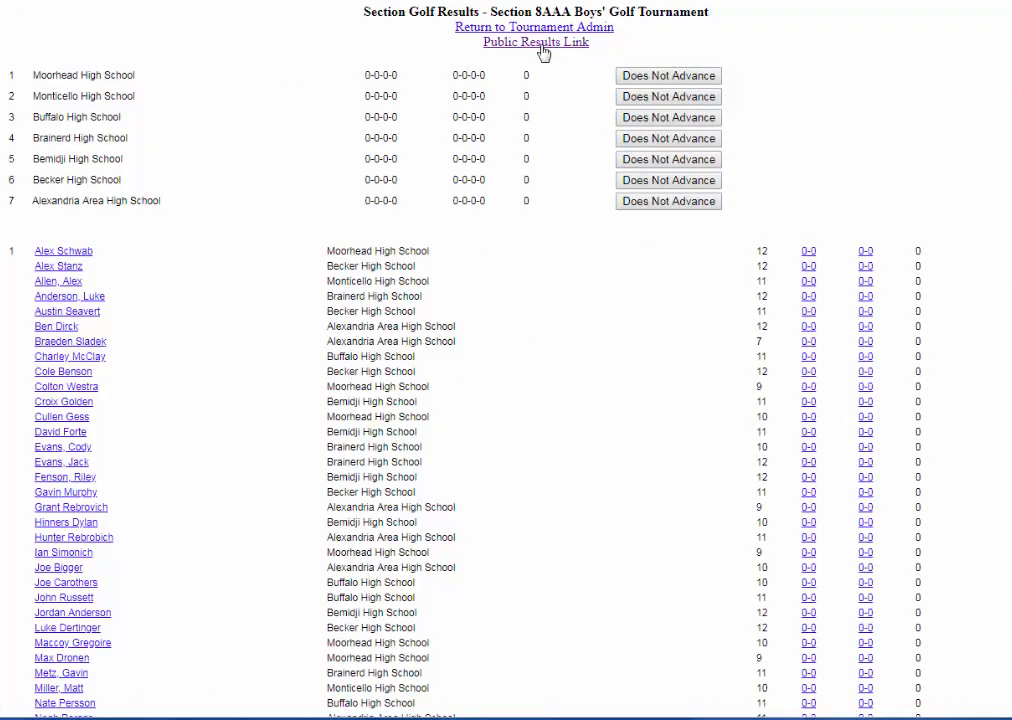
- Enter Day 1 scores of 45 for the front 9 and 42 for the back 9 for the first-listed Moorhead golfer
left_click(808, 254)
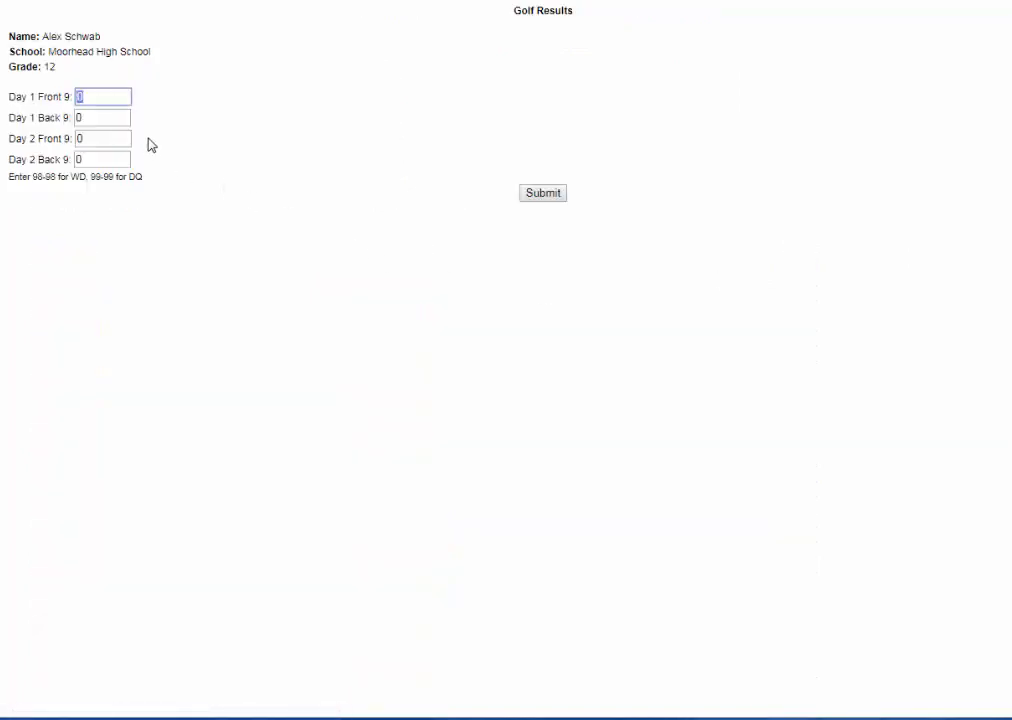
type("45")
key("Tab")
type("42")
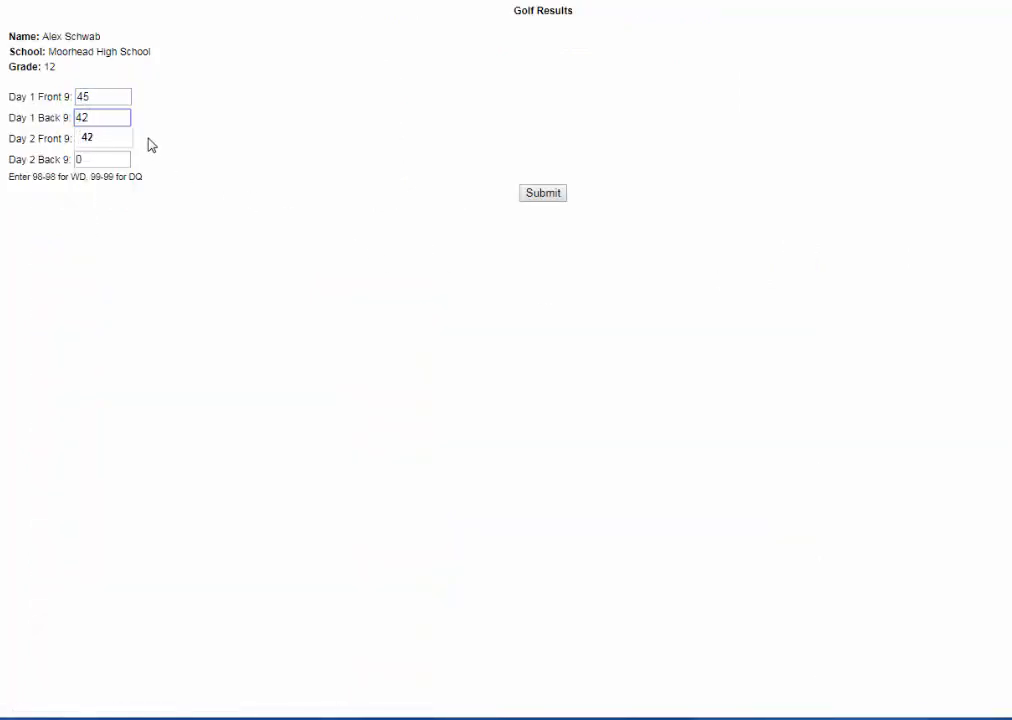
key("Return")
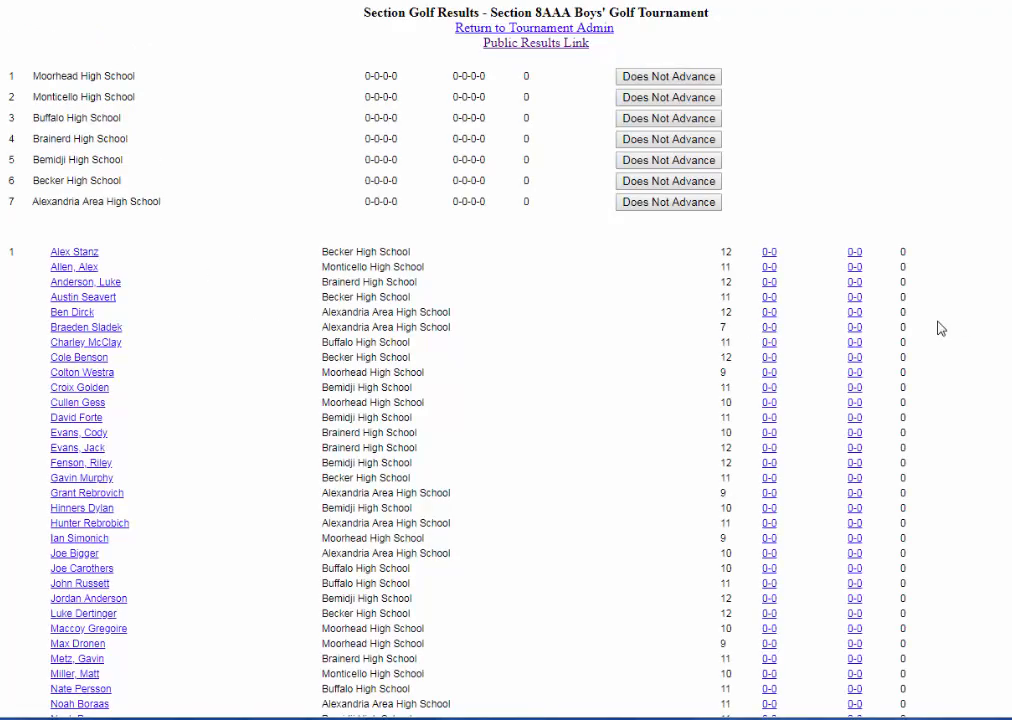
scroll(940, 329, "down", 3)
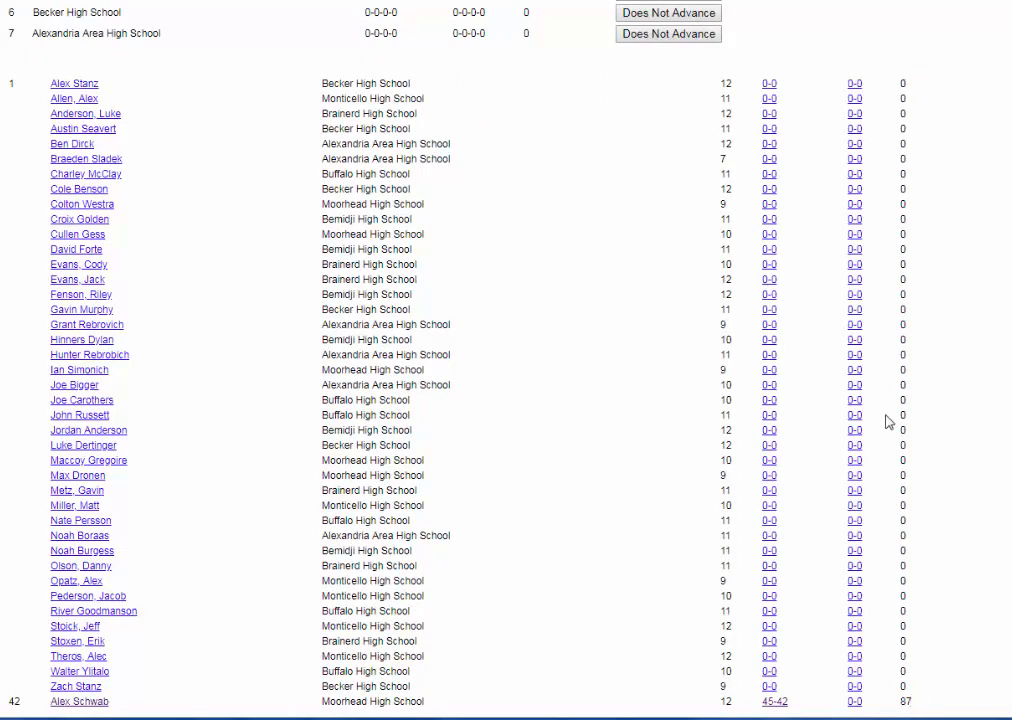
- Enter Day 1 scores of 45 for the front 9 and 41 for the back 9 for the first-listed Becker golfer
scroll(892, 422, "up", 3)
left_click(769, 253)
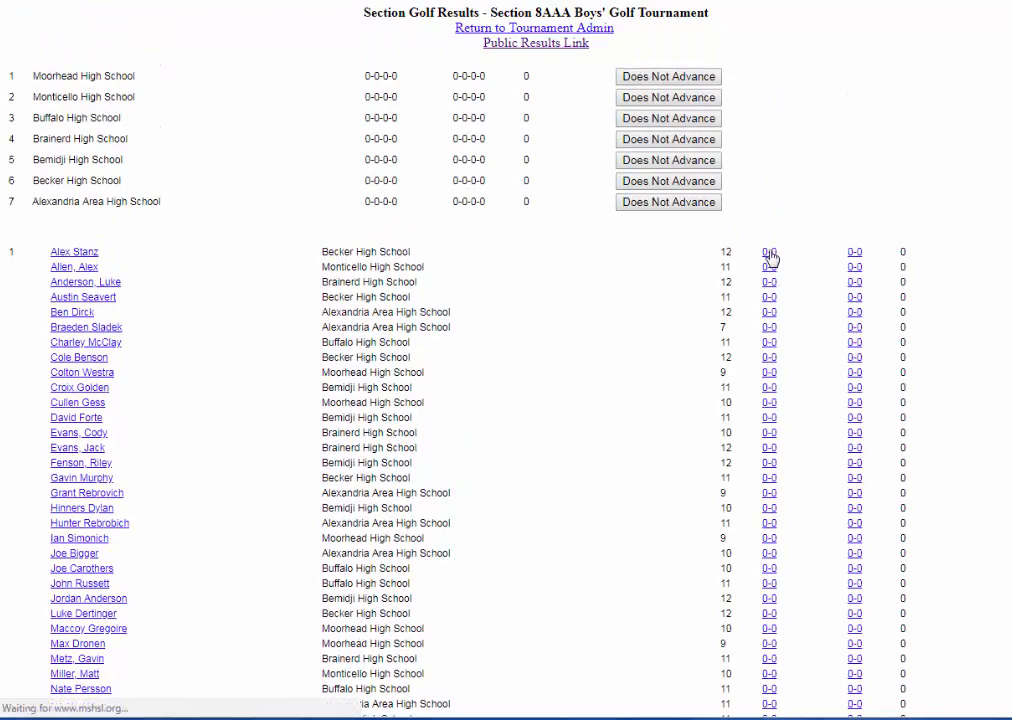
type("45")
key("Tab")
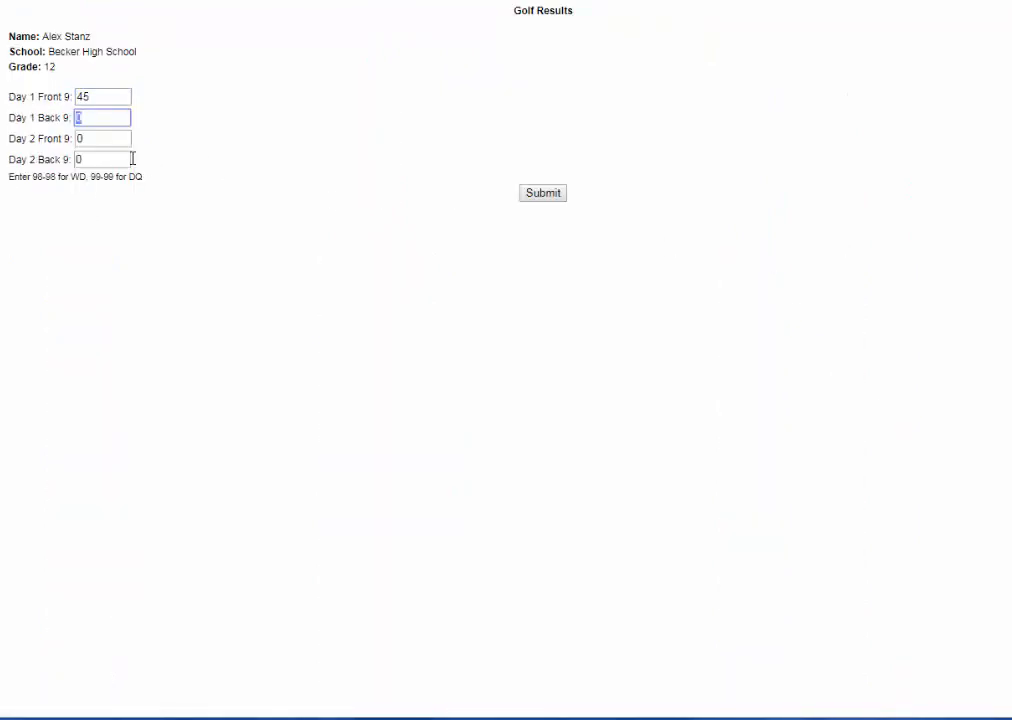
type("41")
key("Return")
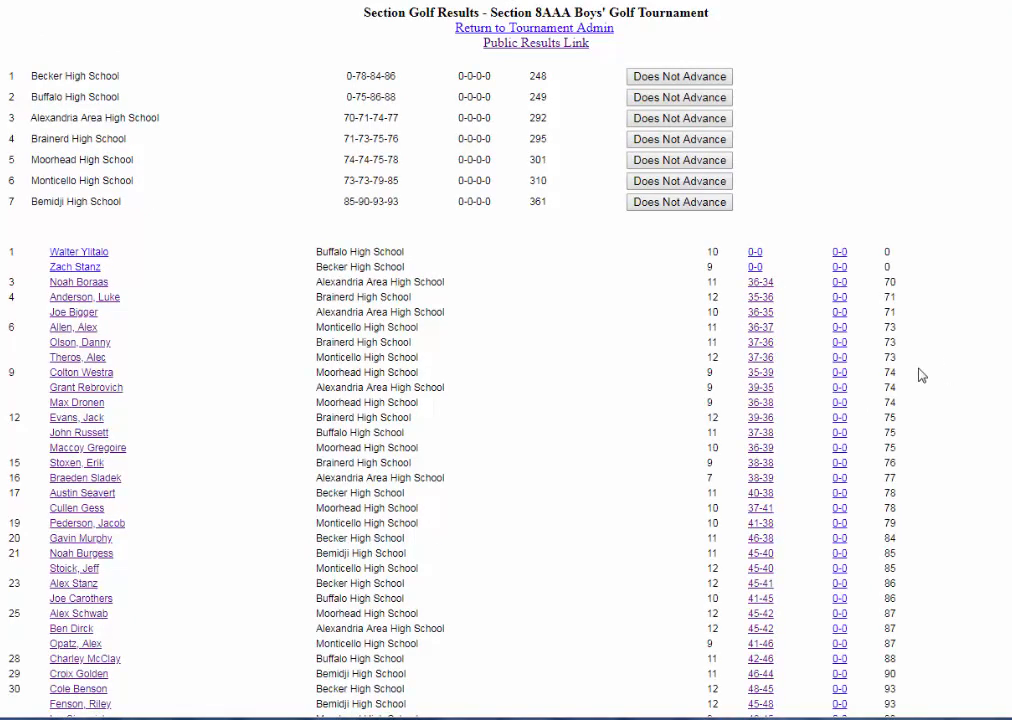
- Enter Day 1 scores of 41 for the front 9 and 46 for the back 9 for the Becker golfer without a score
left_click(757, 268)
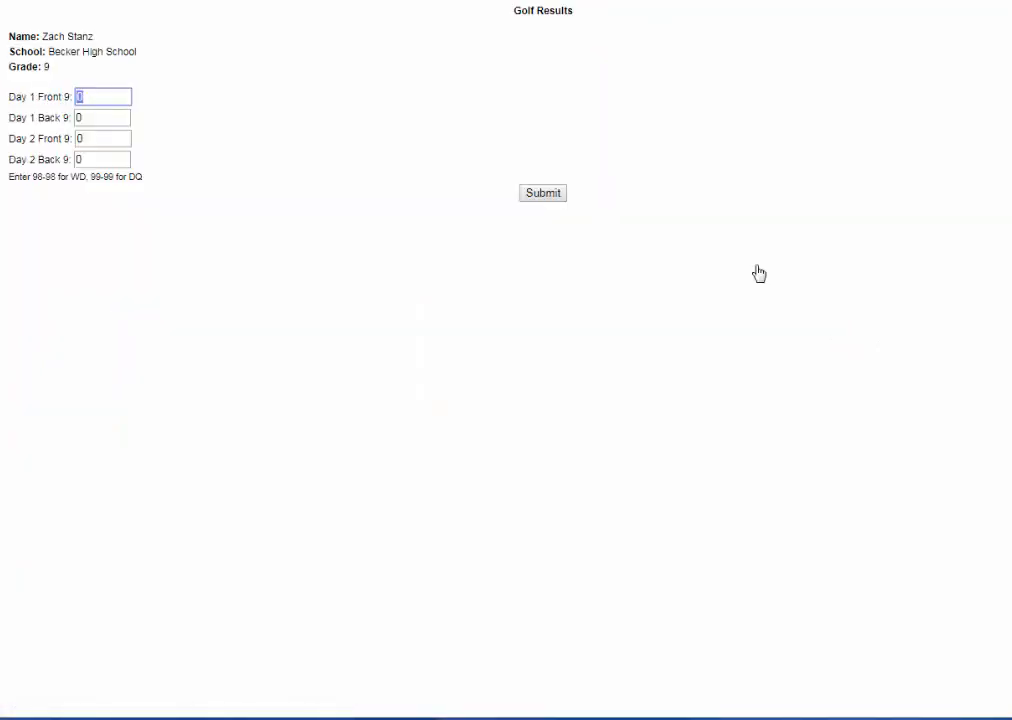
type("41")
key("Tab")
type("46")
key("Return")
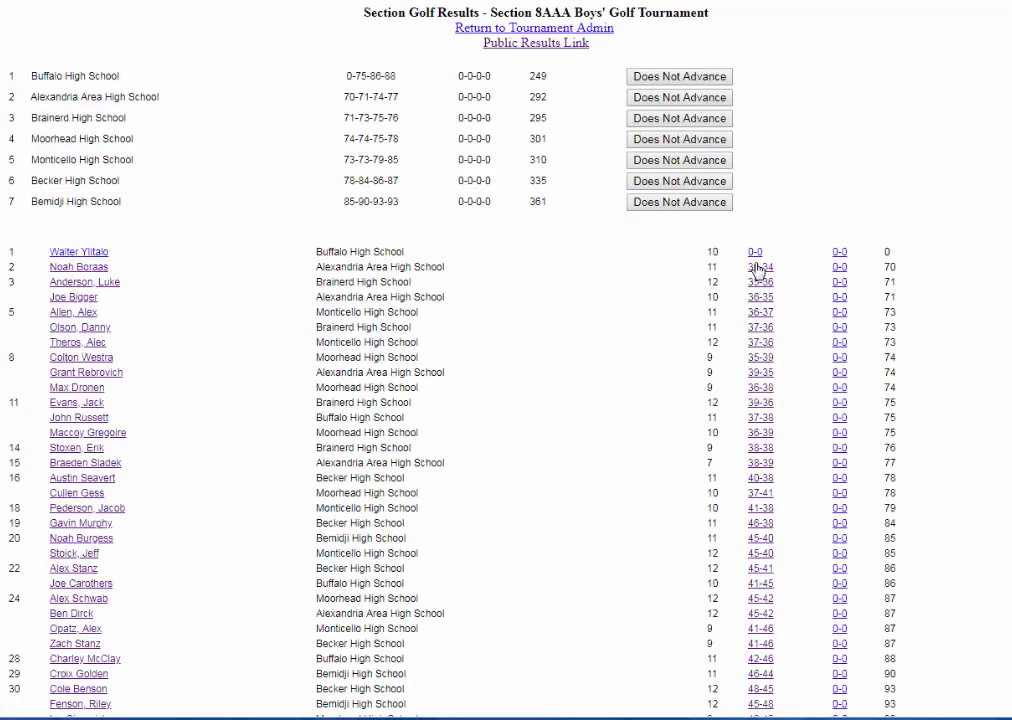
- Enter Day 1 scores of 45 for the front 9 and 47 for the back 9 for the remaining unscored Buffalo golfer
left_click(755, 253)
type("45")
key("Tab")
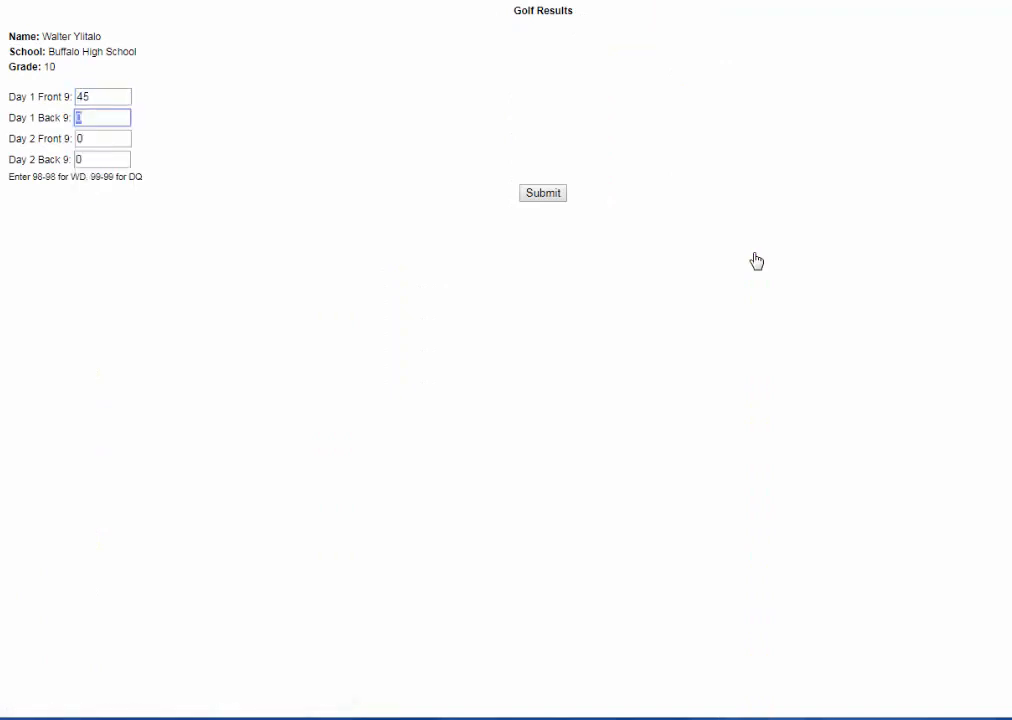
type("47")
key("Return")
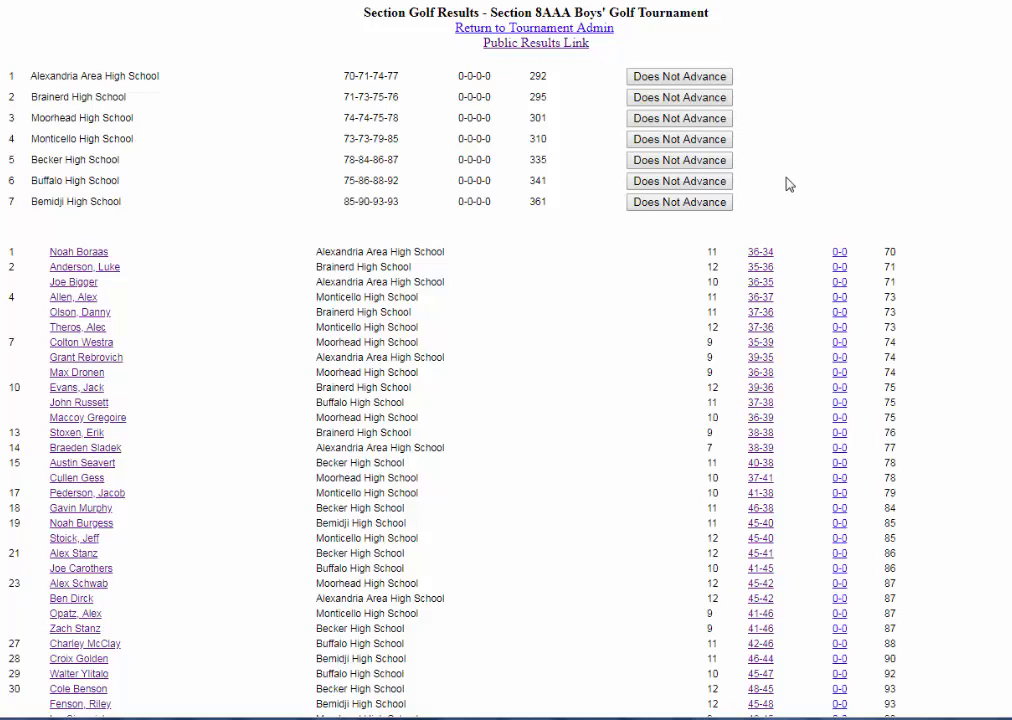
- Mark the Becker, Buffalo and Bemidji teams as not advancing
left_click(680, 161)
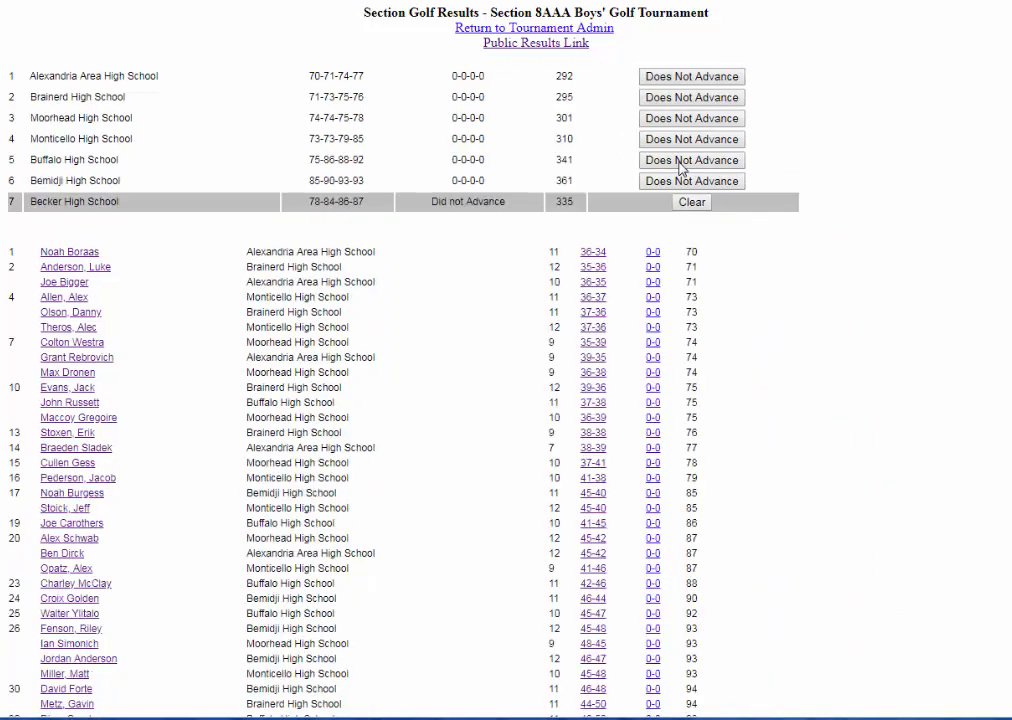
left_click(680, 162)
left_click(680, 162)
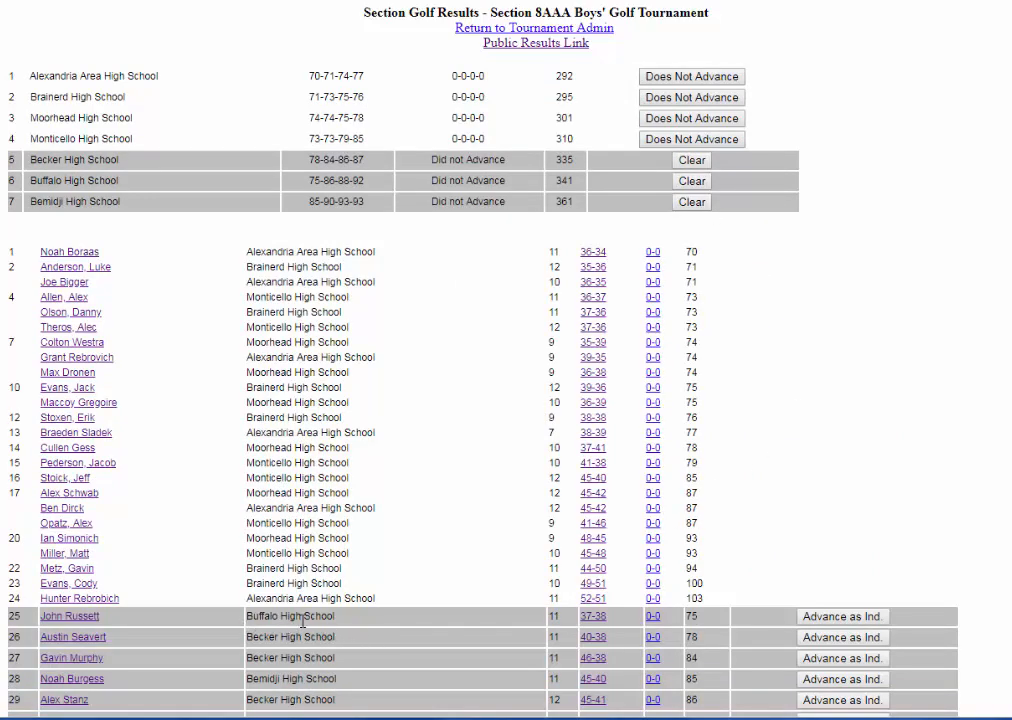
- Advance the ten best-scoring golfers from the non-advancing Becker, Buffalo and Bemidji teams as individuals, one after another in ranking order
scroll(306, 619, "down", 3)
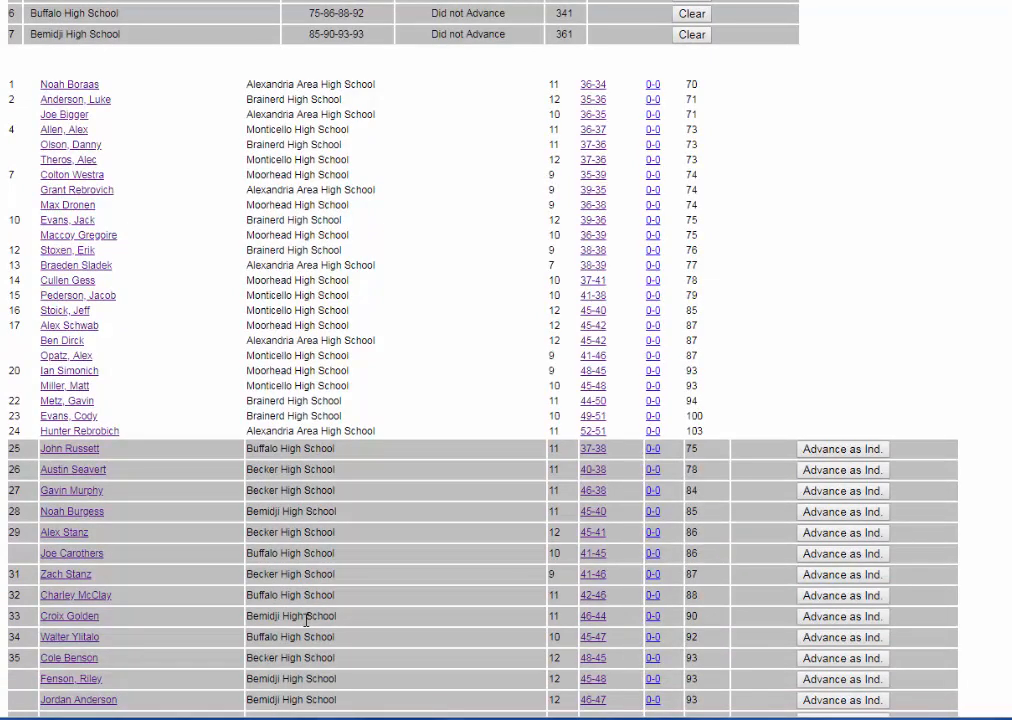
left_click(833, 451)
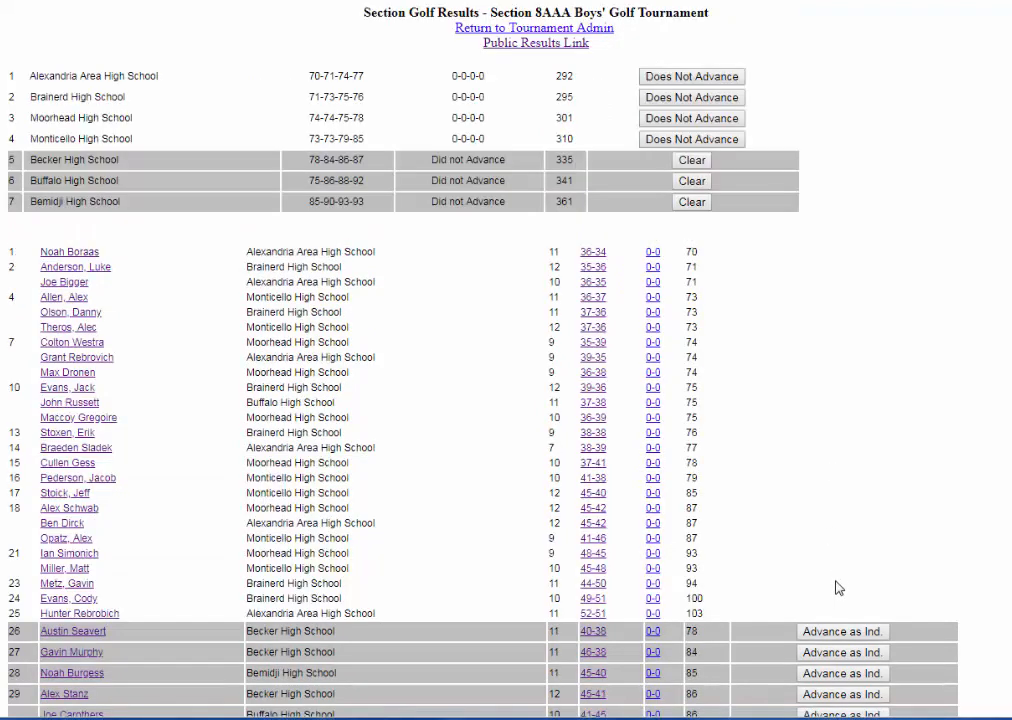
left_click(843, 634)
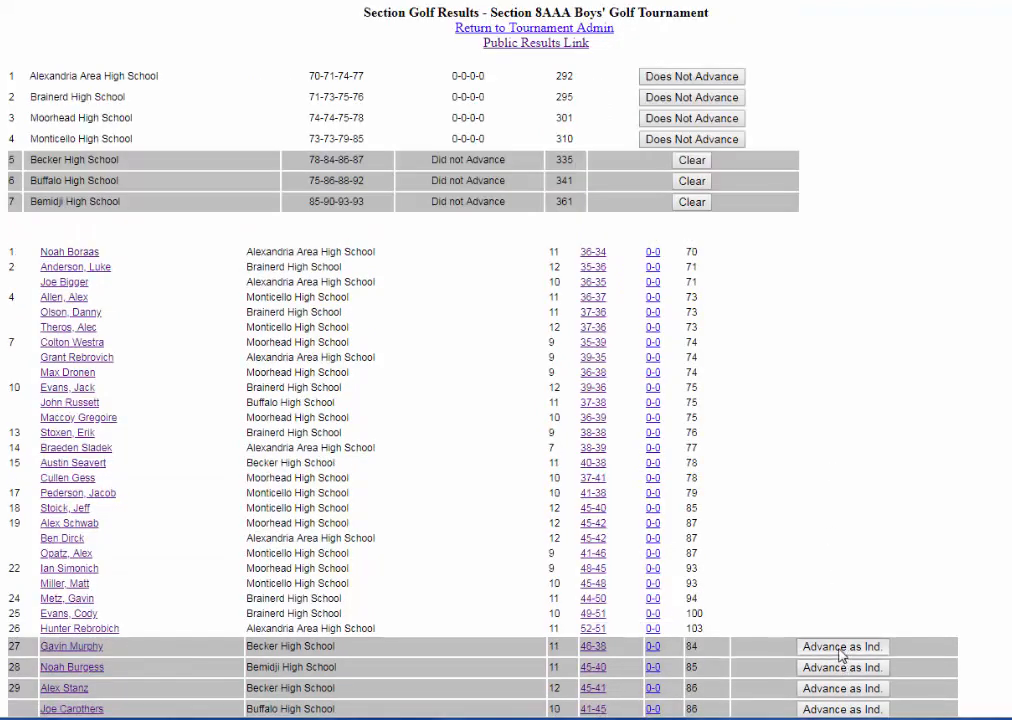
left_click(841, 650)
left_click(843, 661)
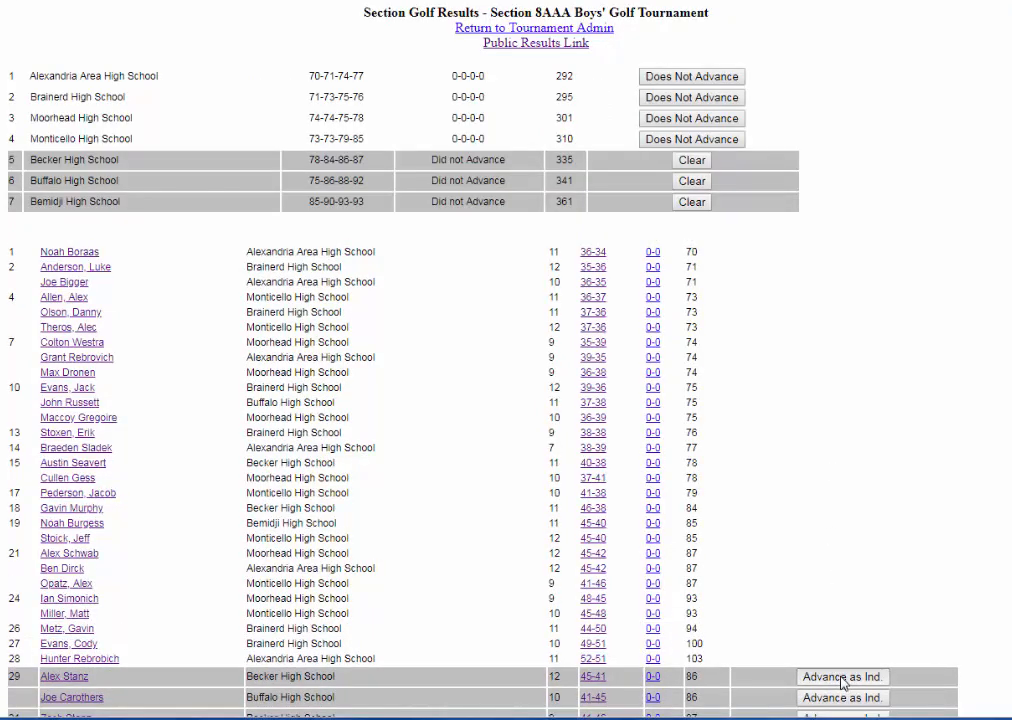
left_click(843, 677)
left_click(843, 691)
scroll(835, 680, "down", 3)
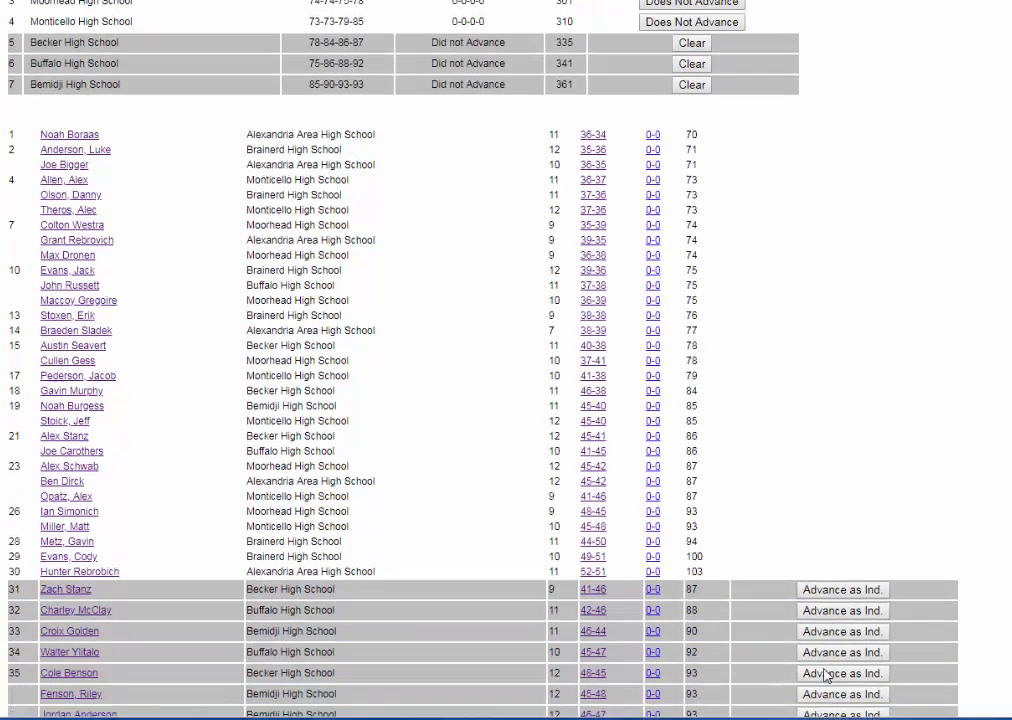
left_click(822, 472)
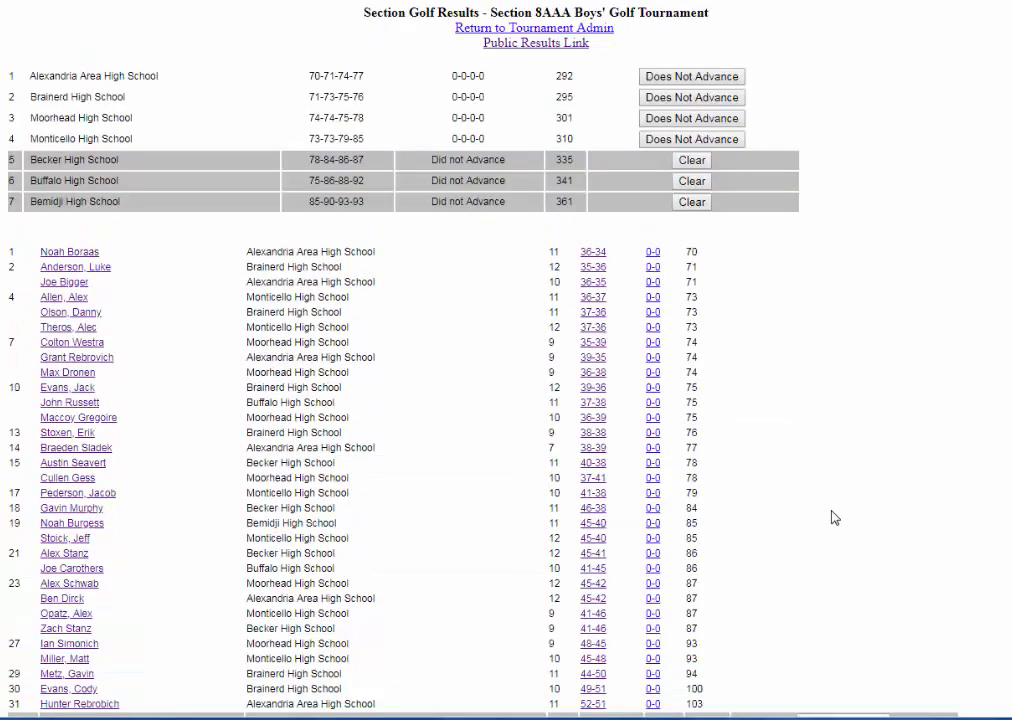
scroll(800, 512, "down", 3)
left_click(840, 490)
scroll(836, 540, "down", 3)
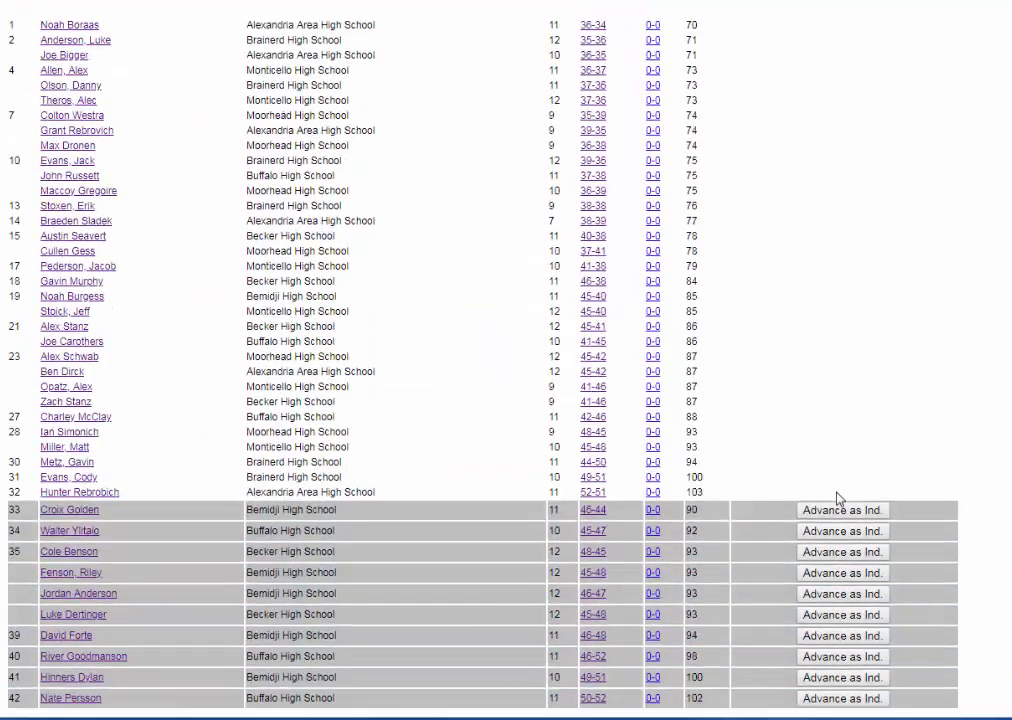
left_click(840, 510)
scroll(836, 510, "down", 3)
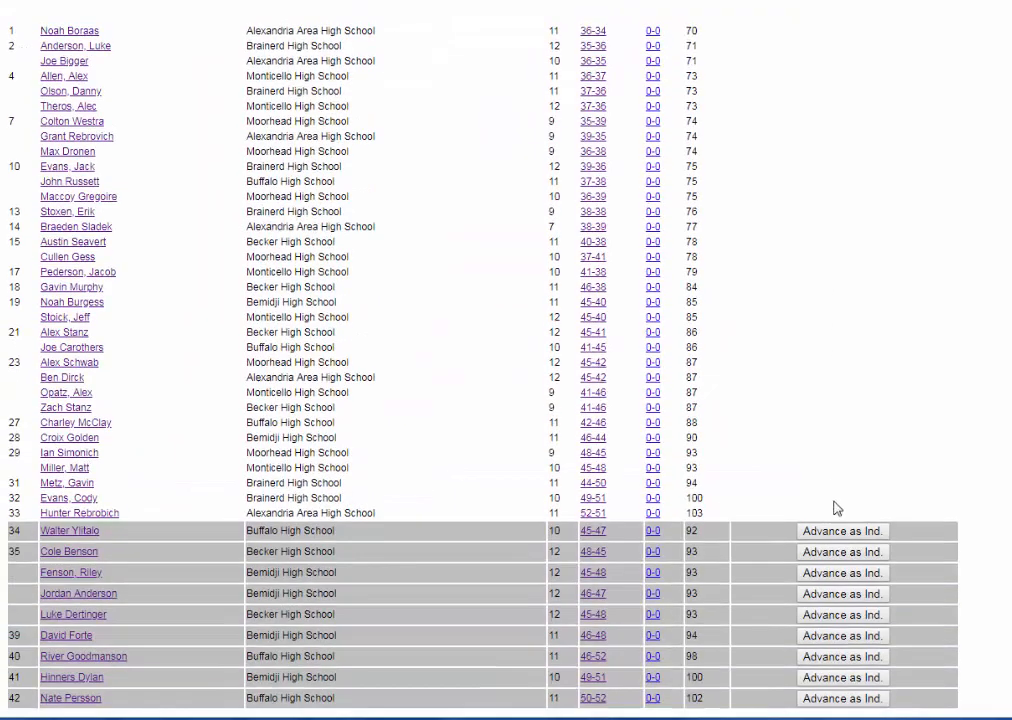
left_click(845, 531)
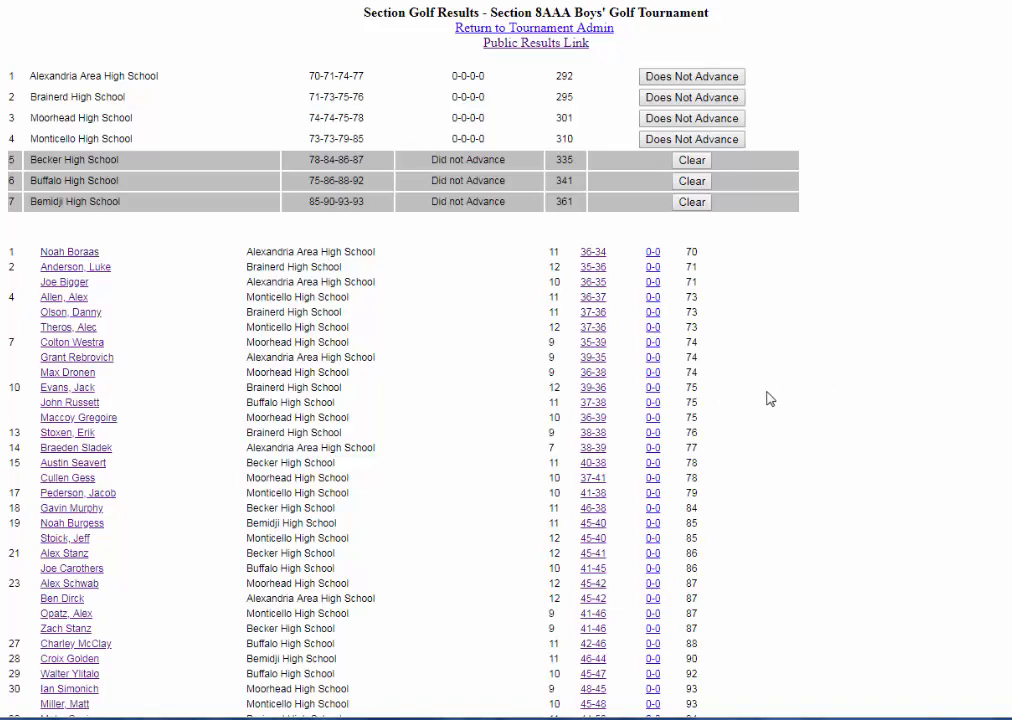
- Review the individual rankings and the golfers left as not advancing, and return to the tournament administration page
scroll(777, 399, "down", 2)
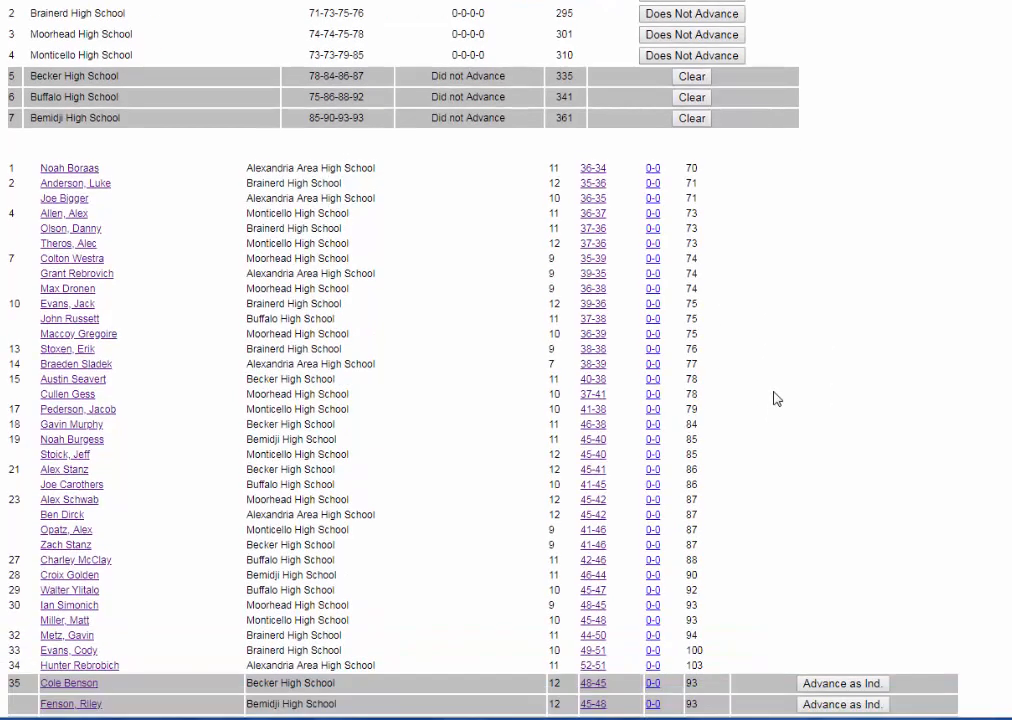
scroll(777, 399, "down", 3)
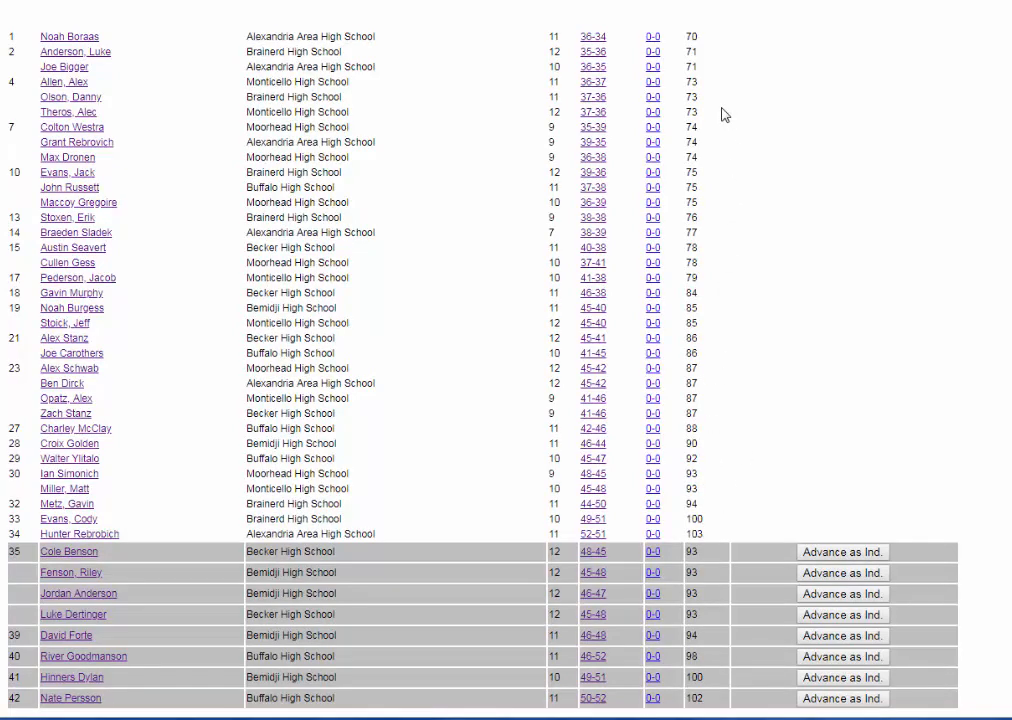
scroll(724, 115, "up", 5)
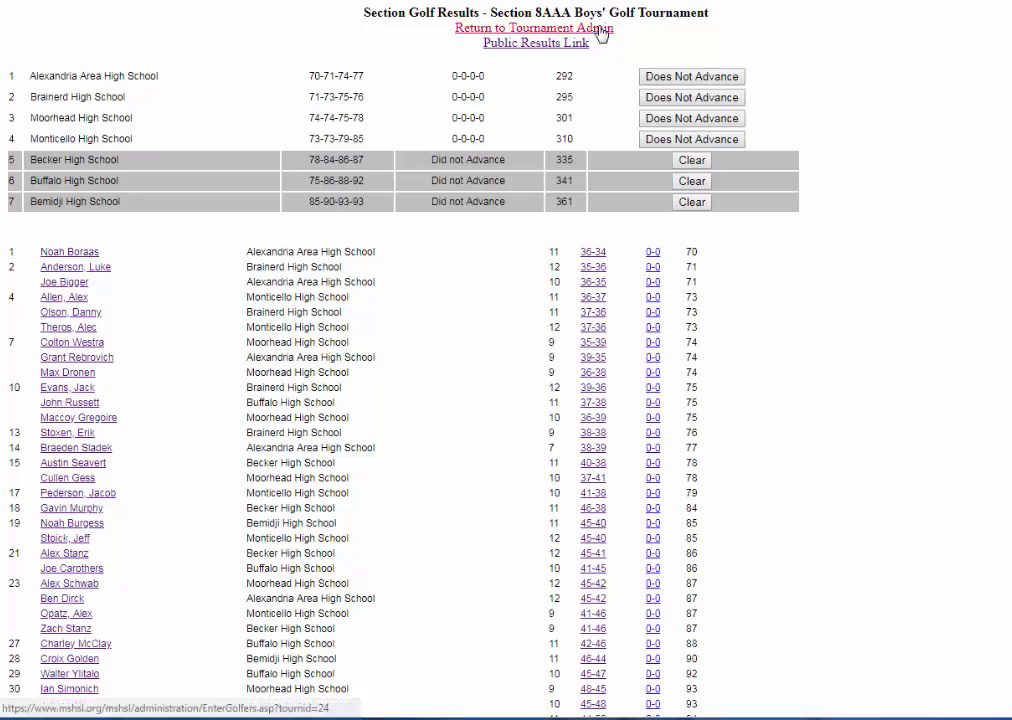
left_click(476, 28)
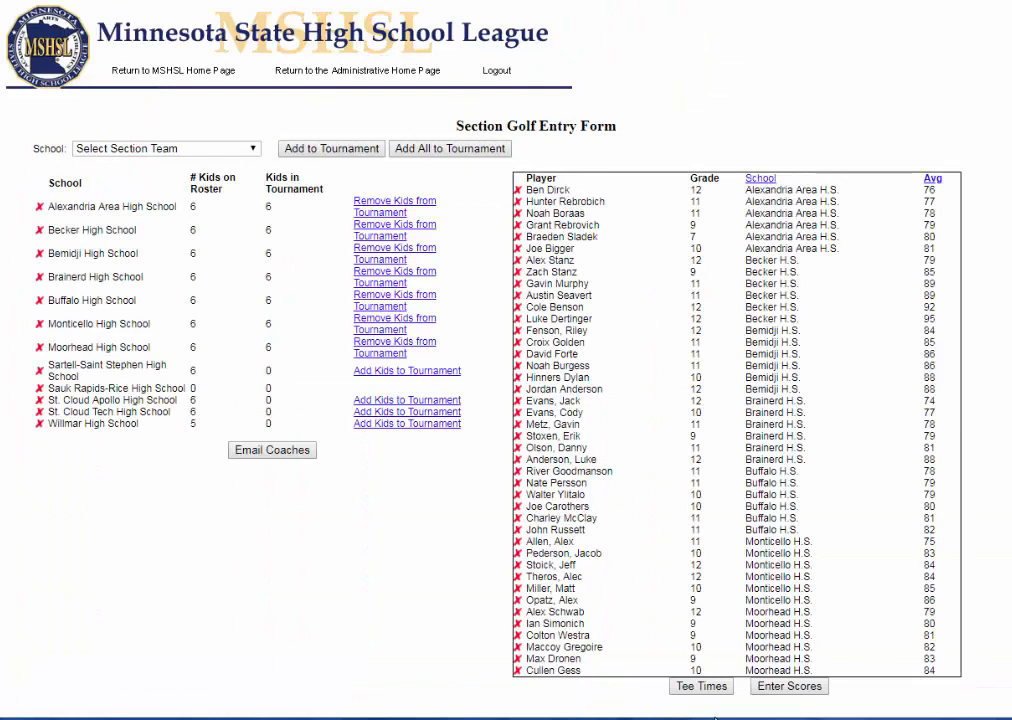
- Open the Day 2 score form of the top-ranked Alexandria golfer from the score entry page and submit it without entering new scores
left_click(795, 690)
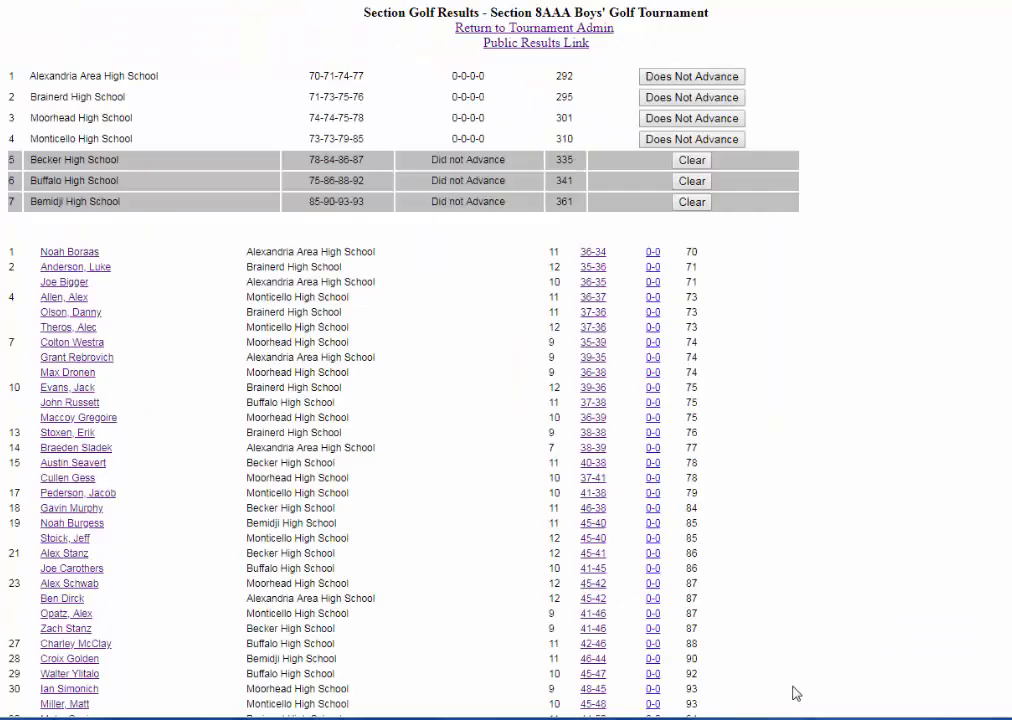
left_click(652, 257)
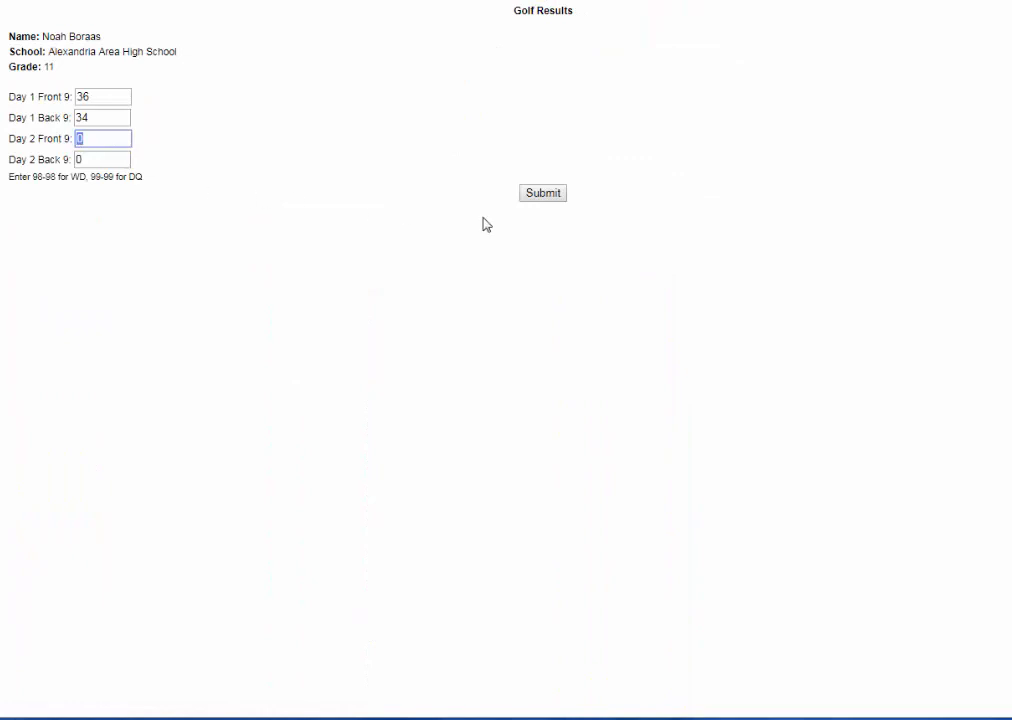
key("Return")
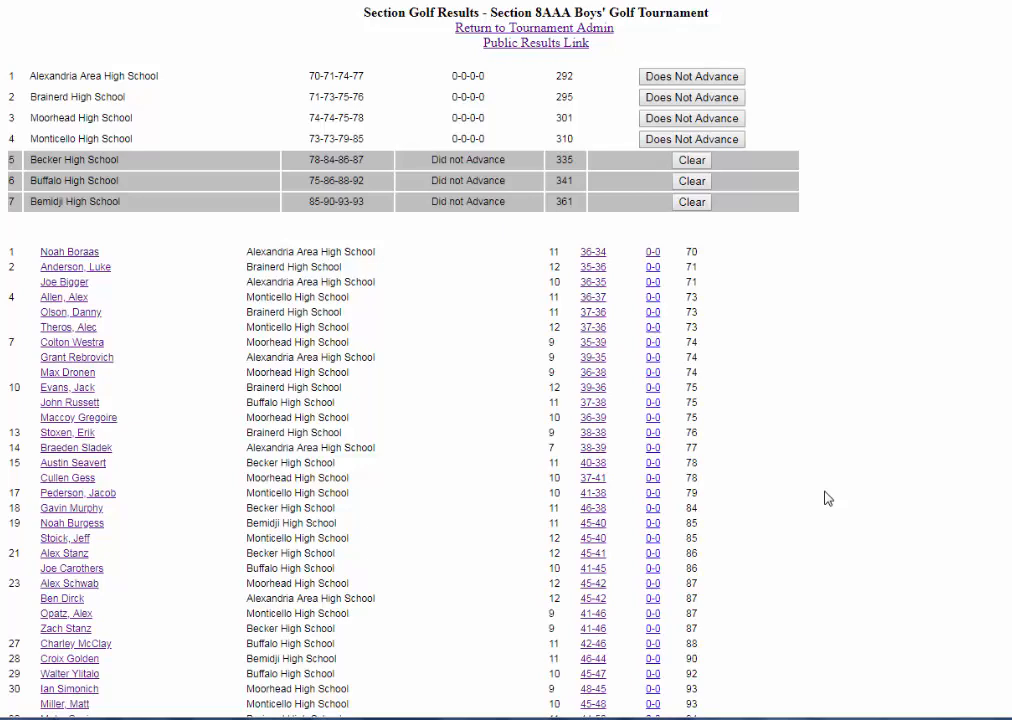
- Open the tournament's public results page and review the team standings and individual rankings
left_click(528, 44)
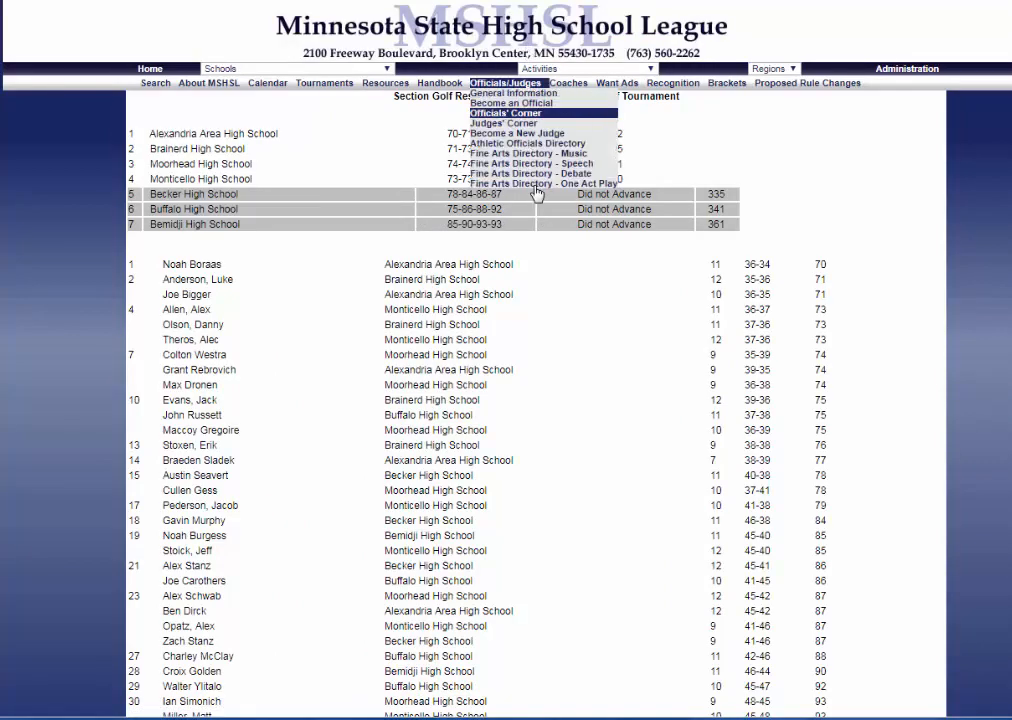
scroll(678, 384, "down", 3)
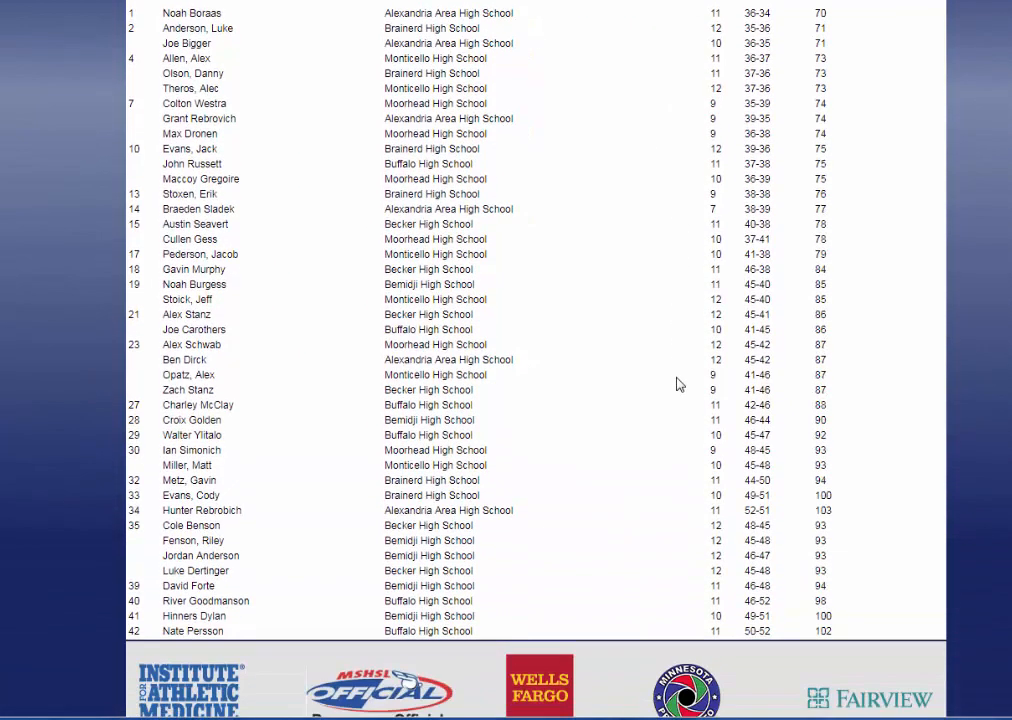
scroll(678, 384, "up", 2)
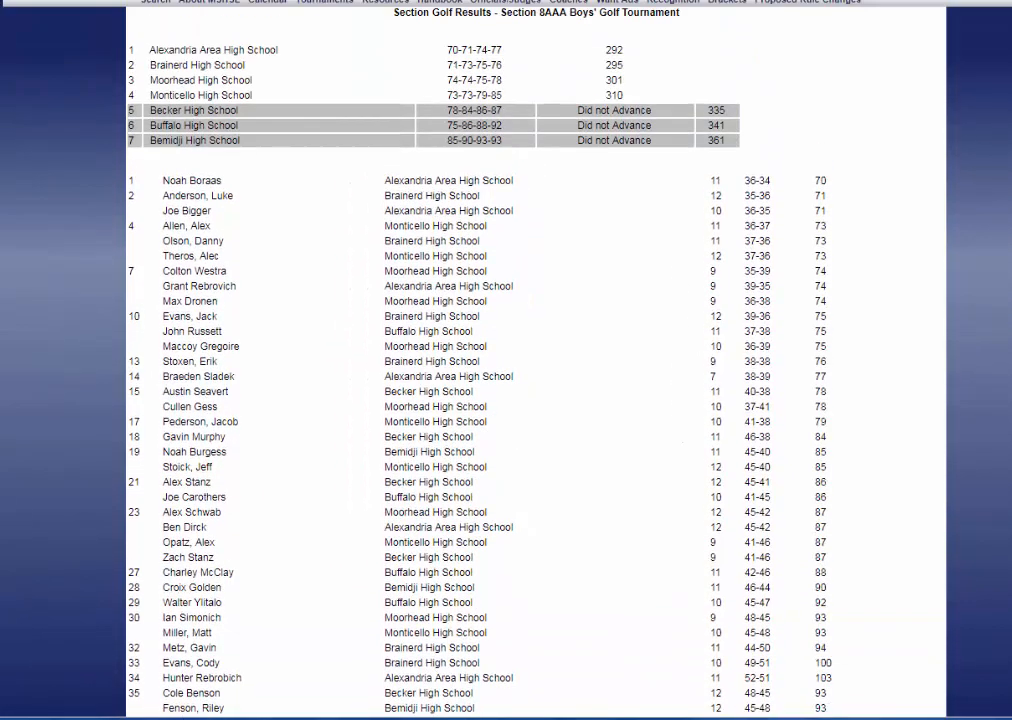